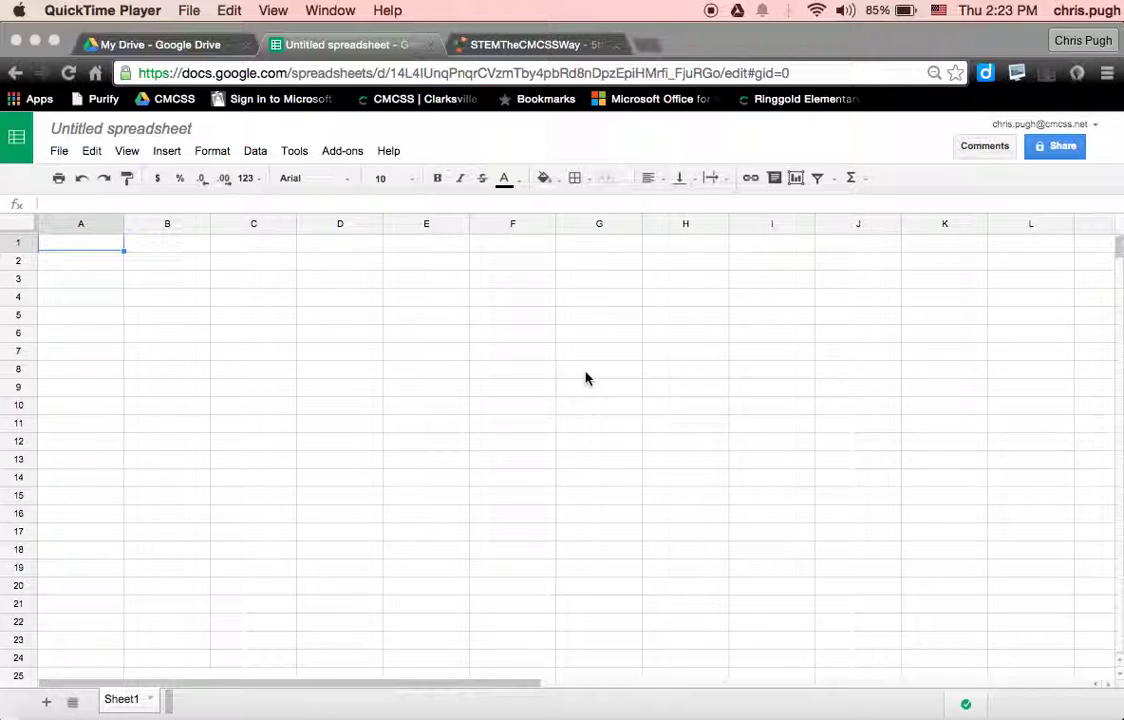
- Rename the untitled spreadsheet to 'Test for Sharing', fixing the typo before confirming
click(156, 137)
click(157, 136)
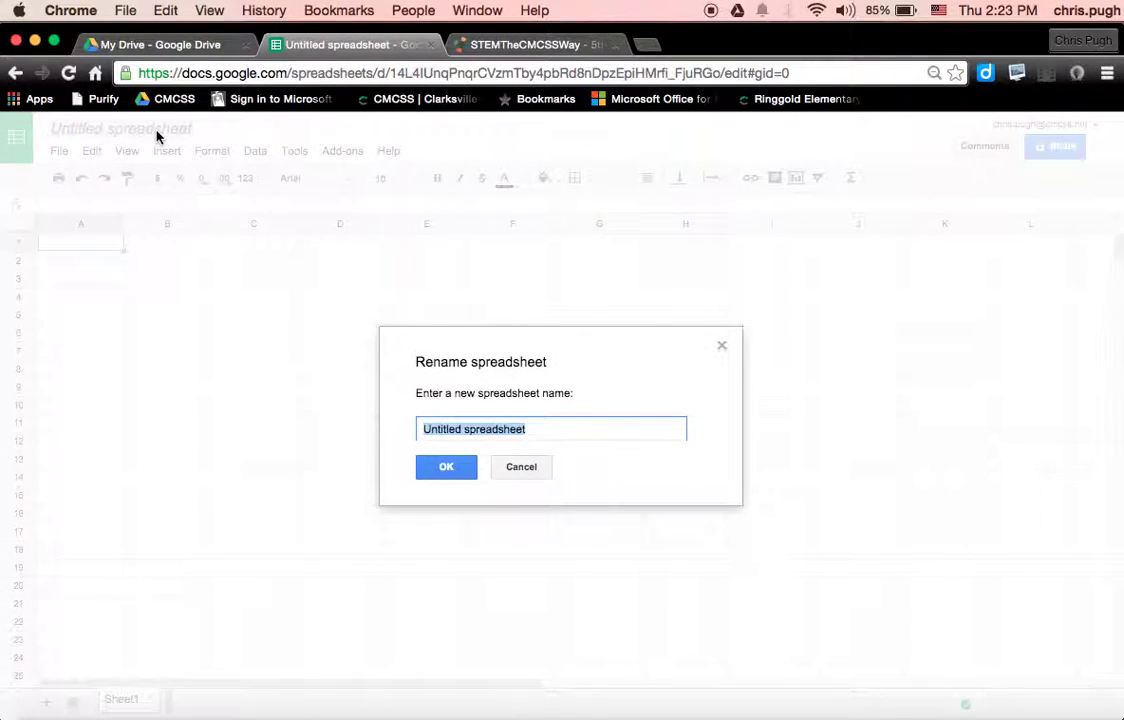
text(Tes)
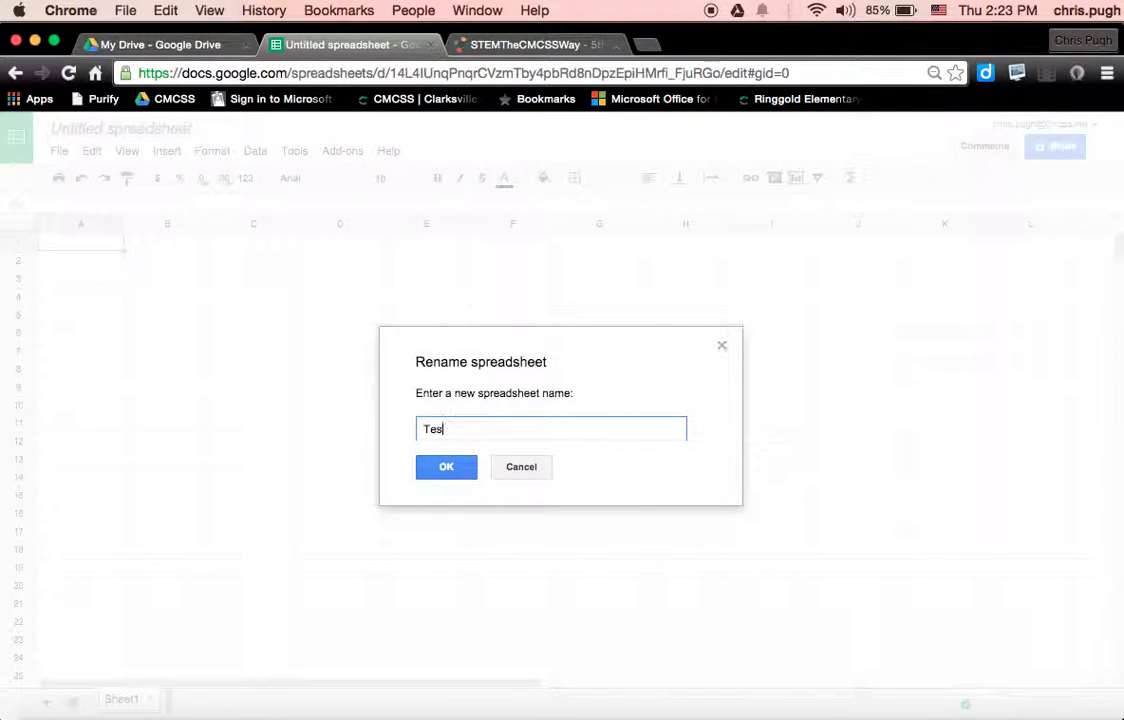
text(t for Sharing)
click(458, 468)
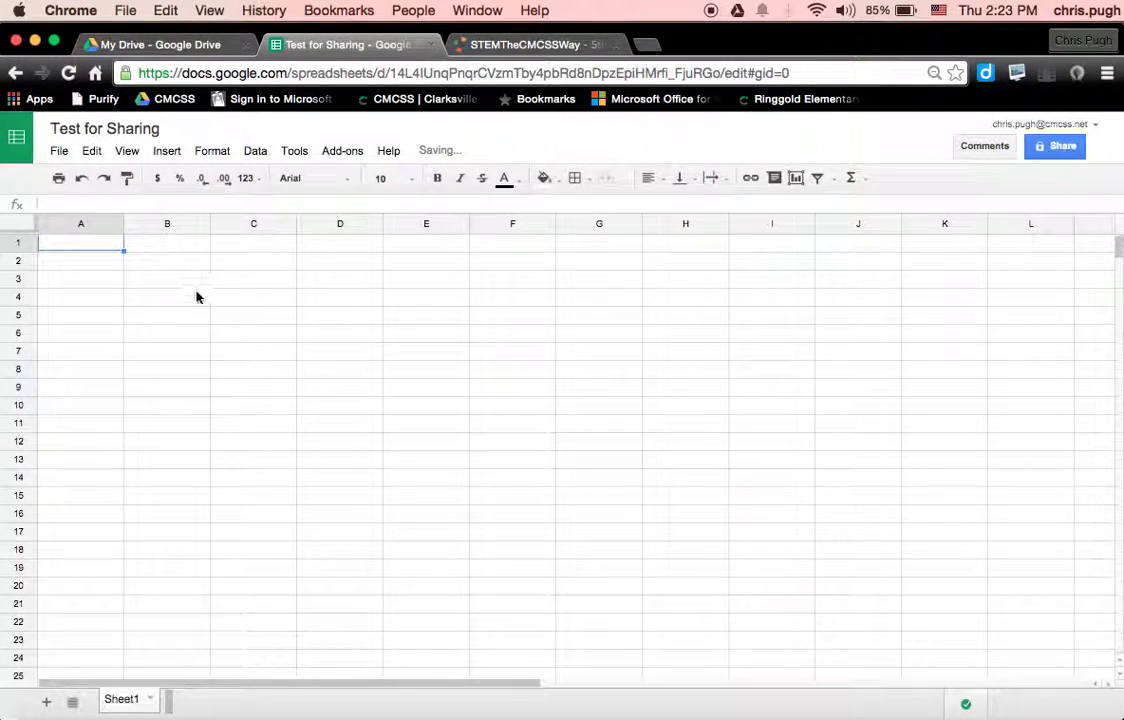
- Enter Dogs, Cats and Fish in cells A2 to A4
click(82, 260)
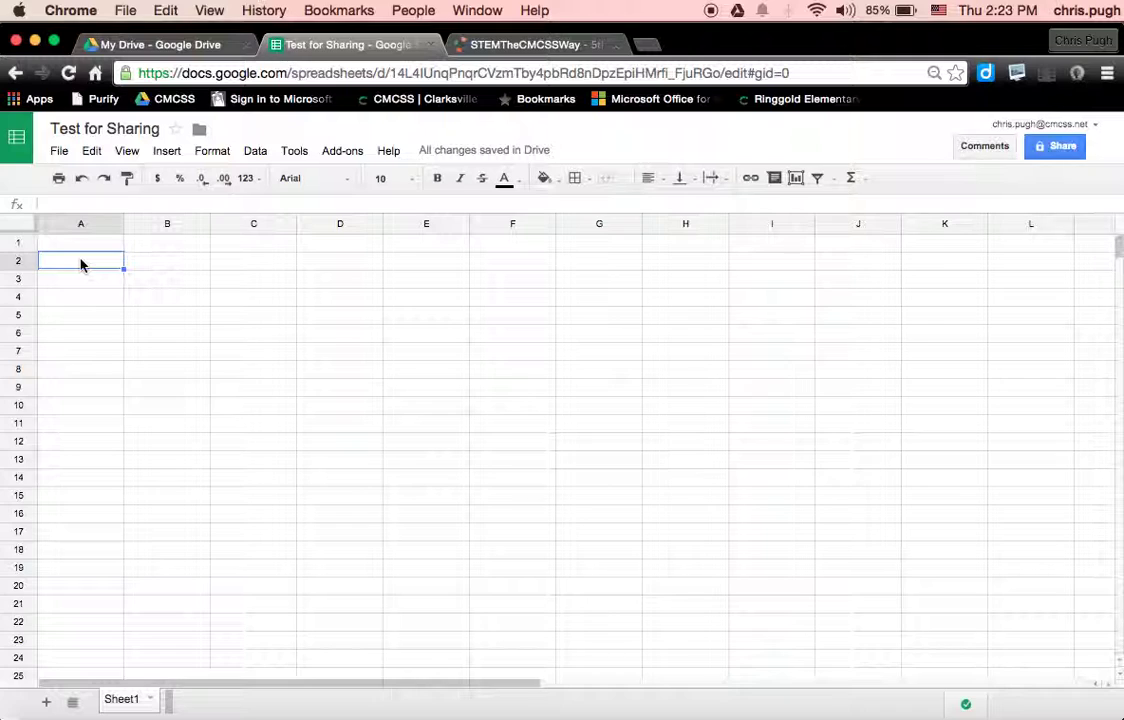
text(dogs)
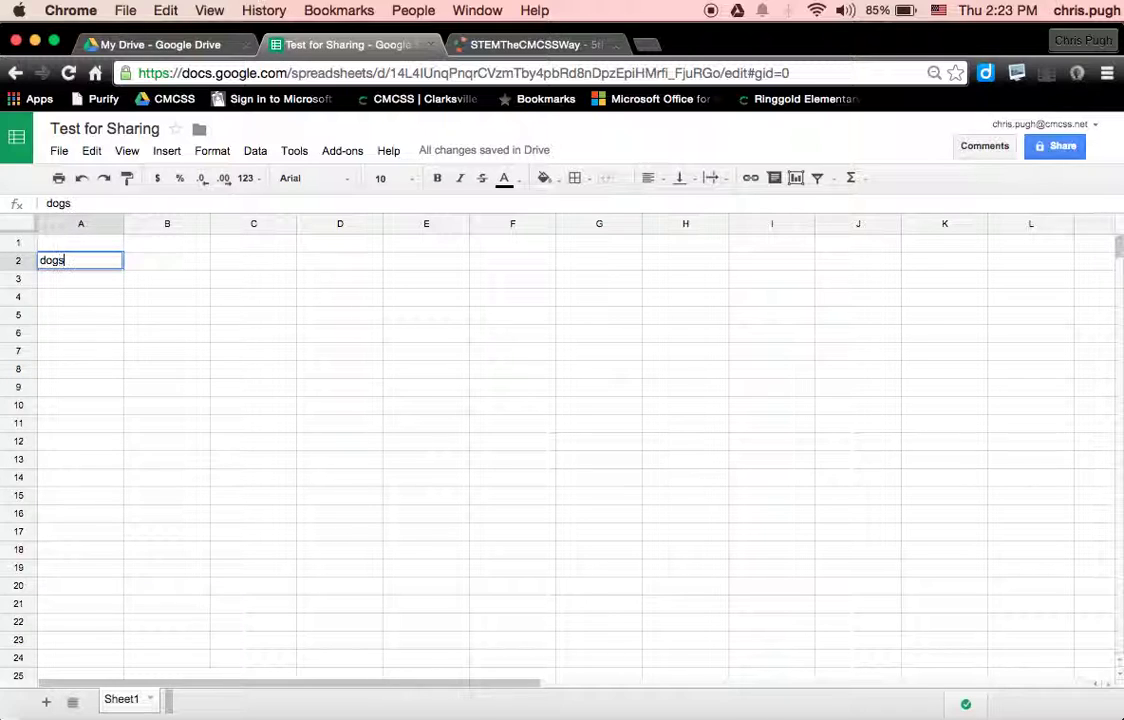
key(Return)
text(Cat)
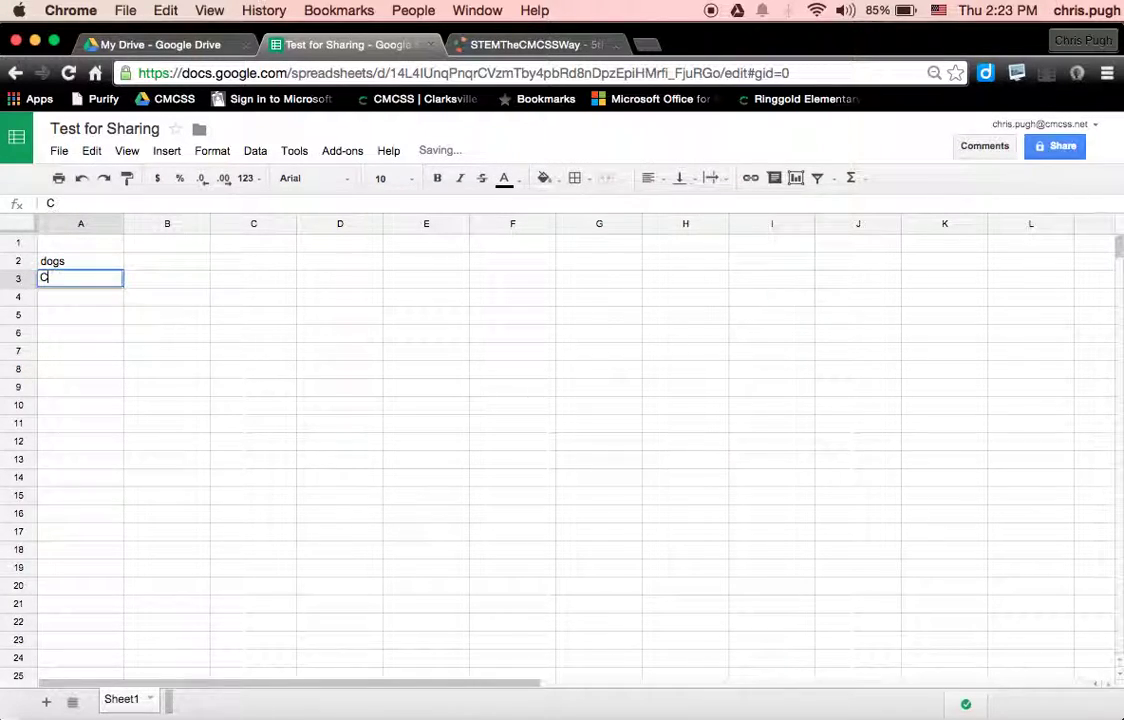
key(BackSpace)
key(BackSpace)
key(BackSpace)
text(Cats)
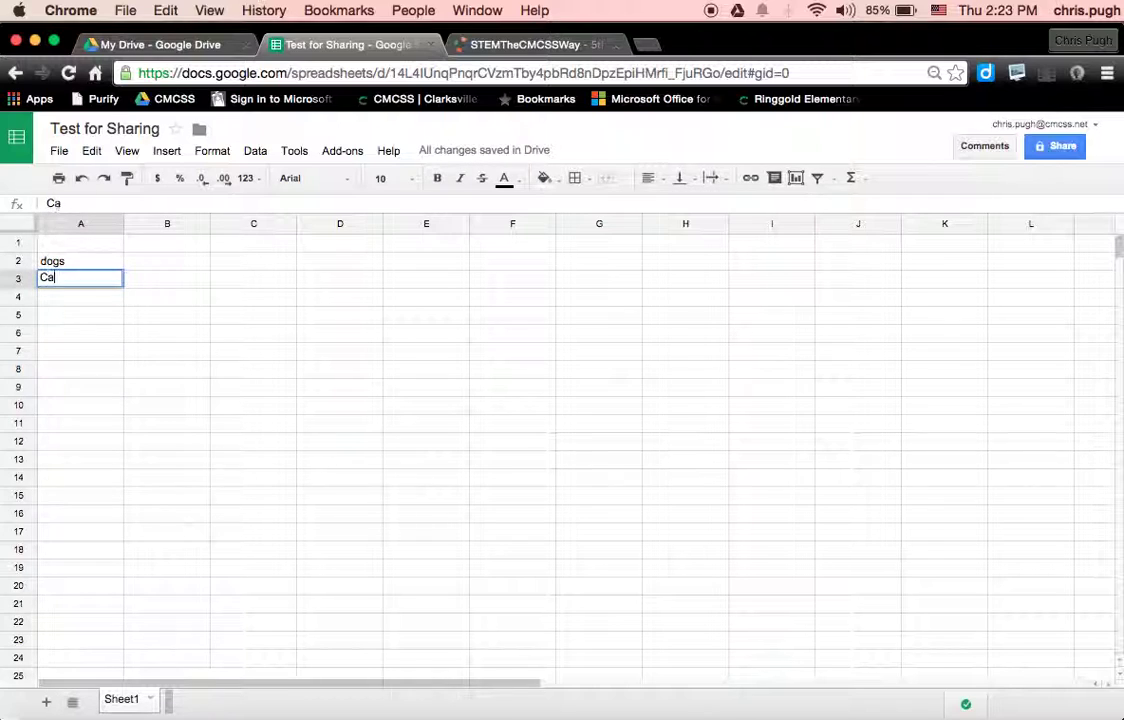
click(83, 298)
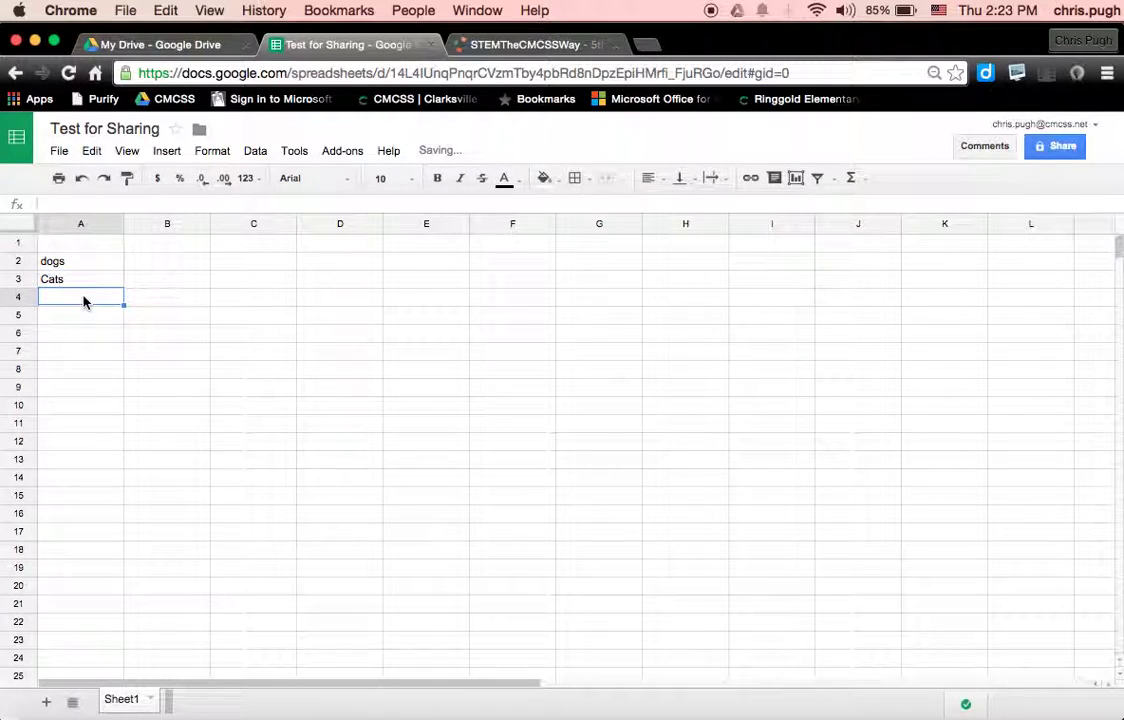
text(Fish)
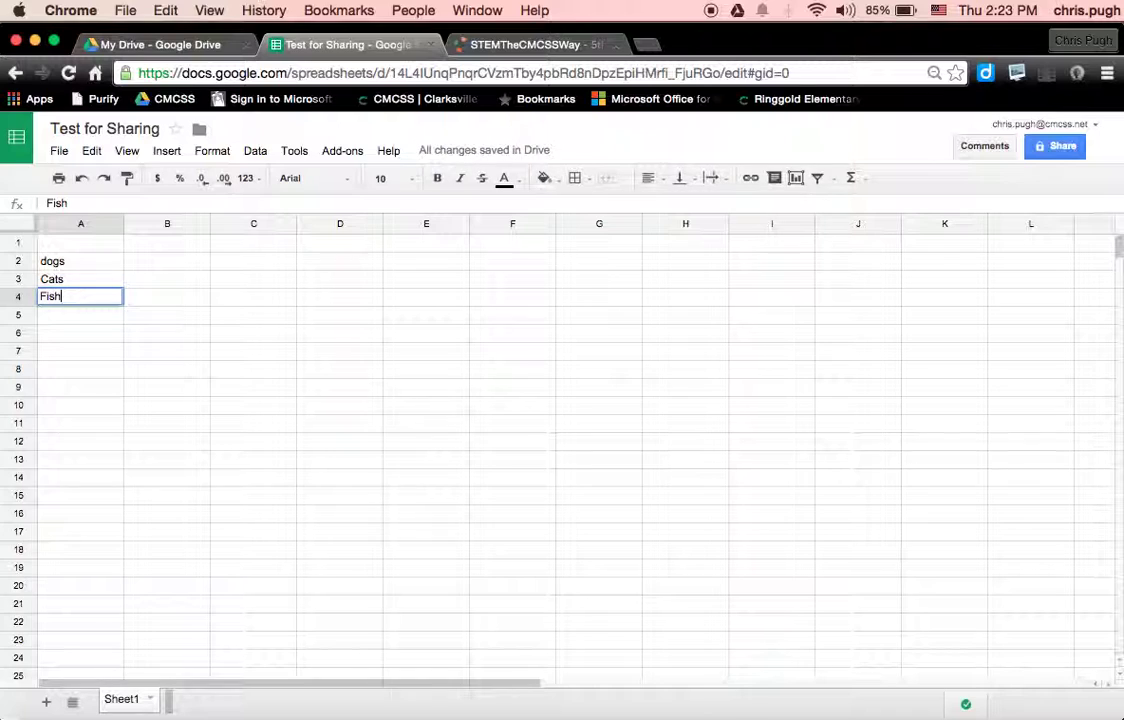
click(48, 261)
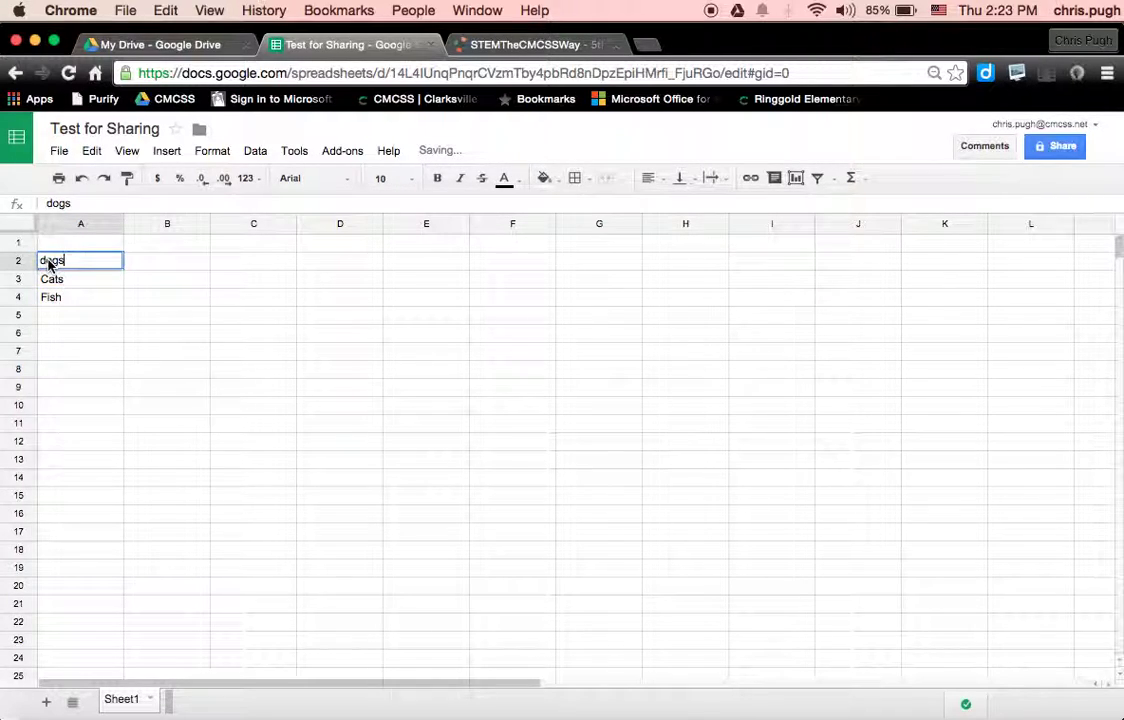
text(Dogs)
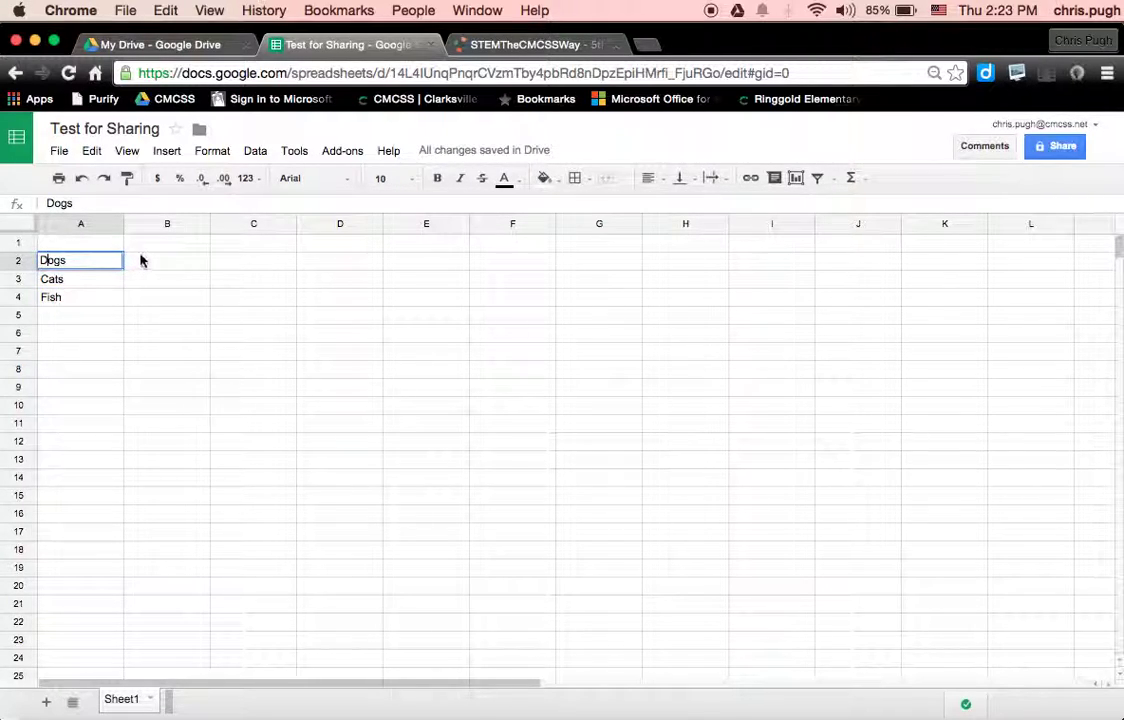
- Add the 'Number of Pets' header in B1 and apply all borders to A1:B4
click(155, 249)
text(Numbe)
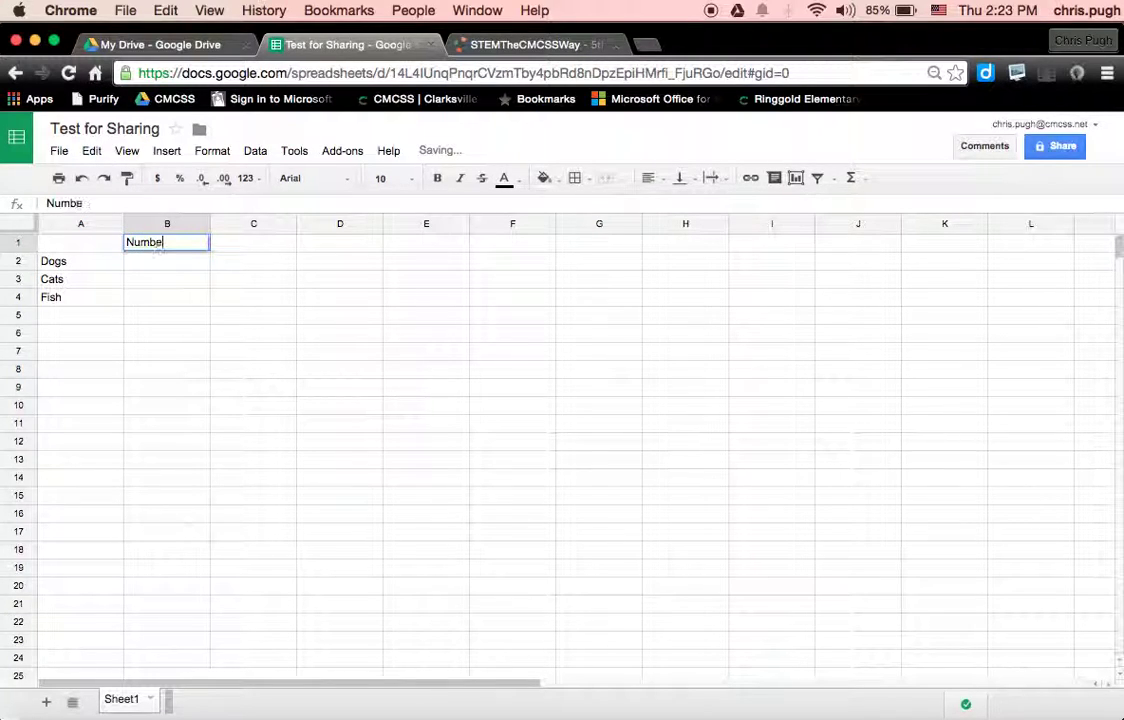
text(r of Pets)
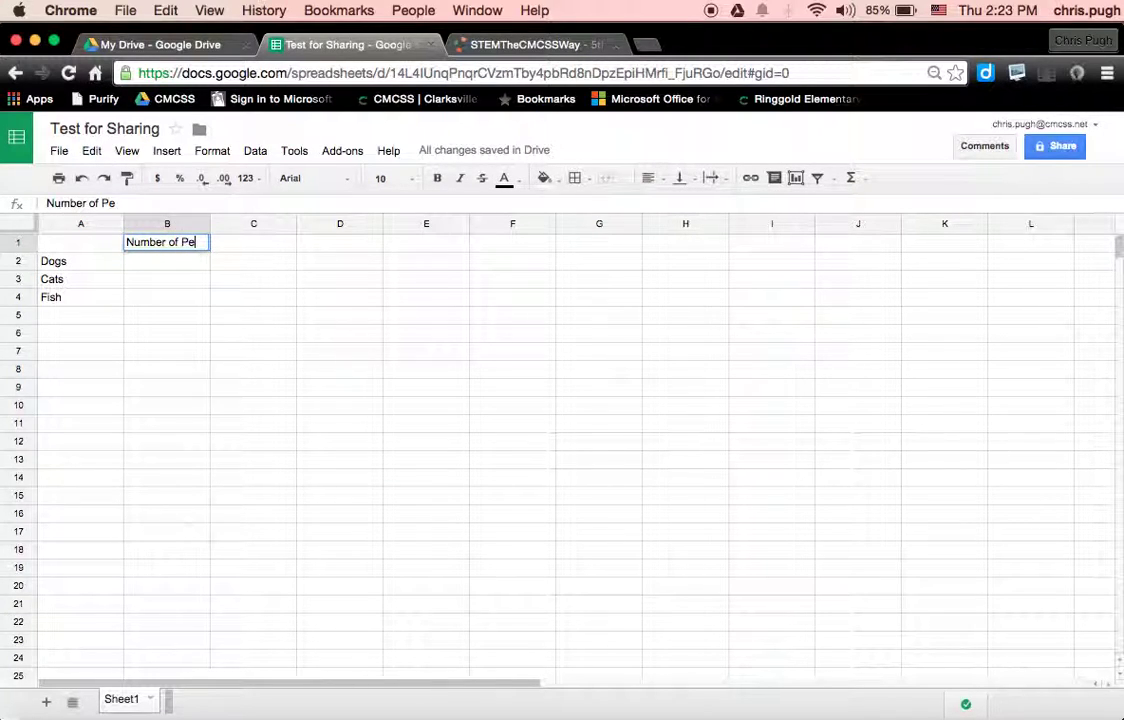
click(88, 245)
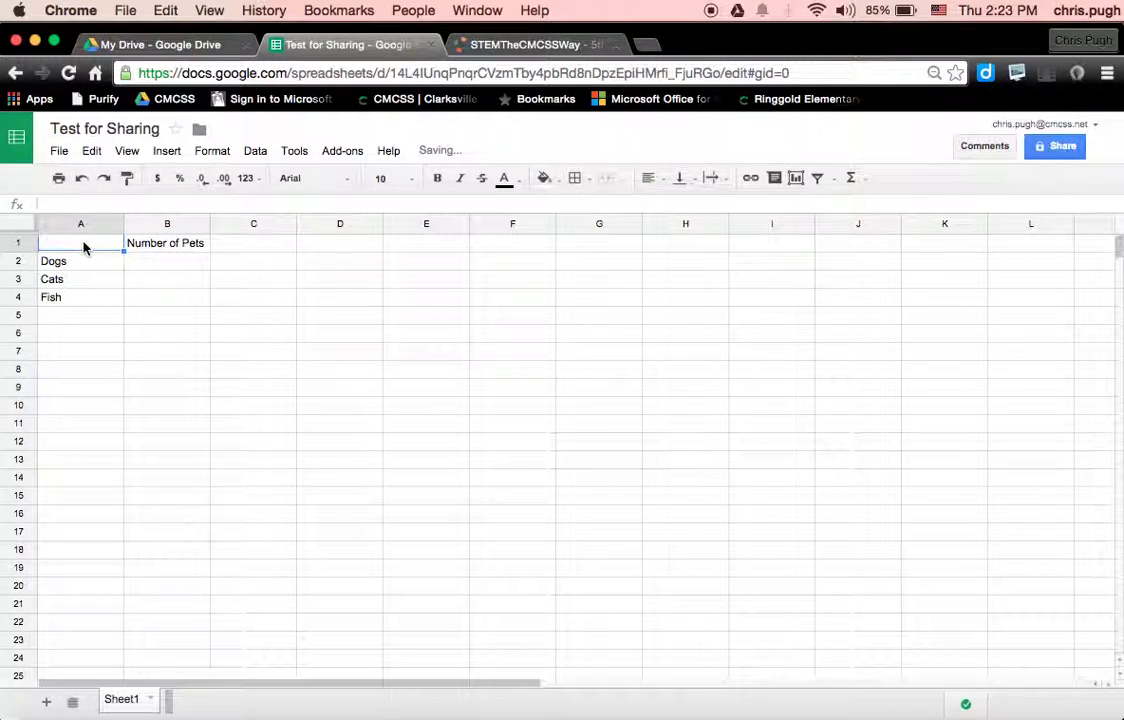
drag(84, 246, 173, 299)
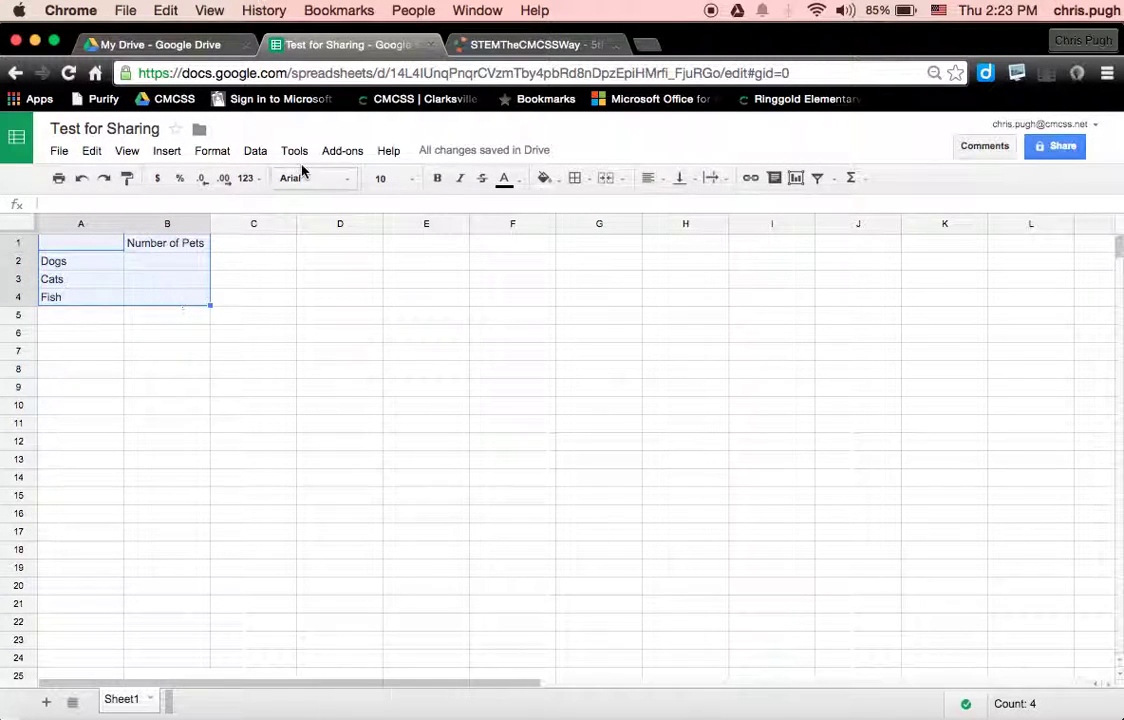
click(575, 177)
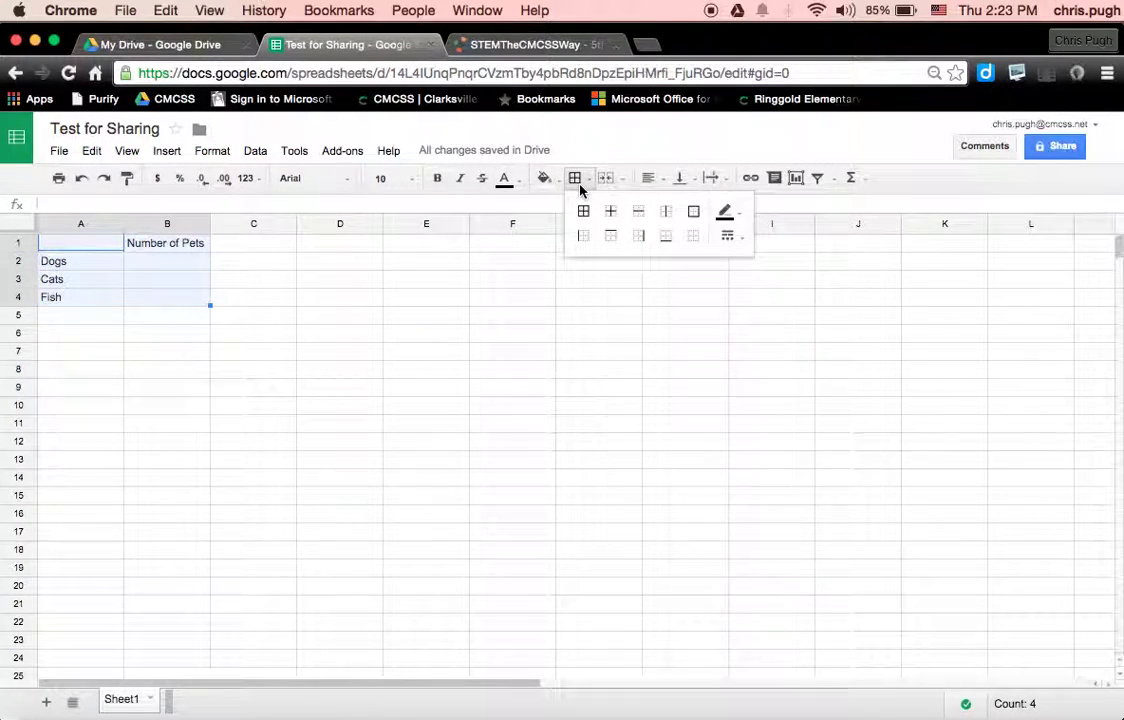
click(587, 211)
click(368, 279)
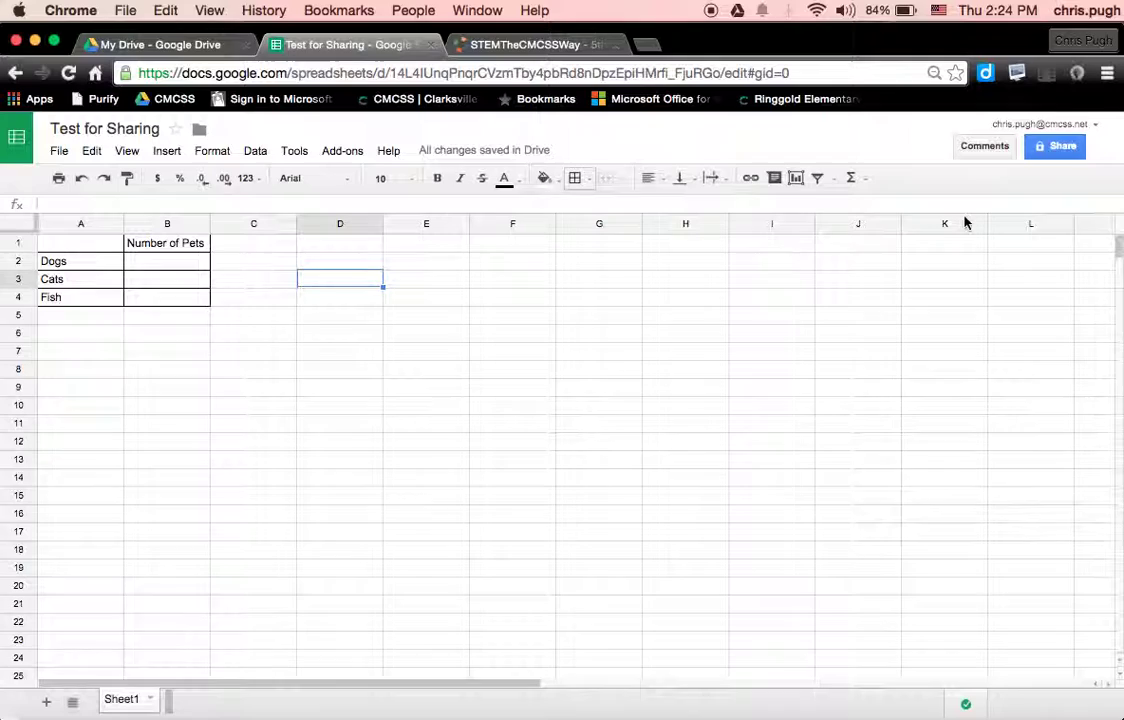
- Turn on a shareable link giving anyone at CMCSS view access
click(1058, 147)
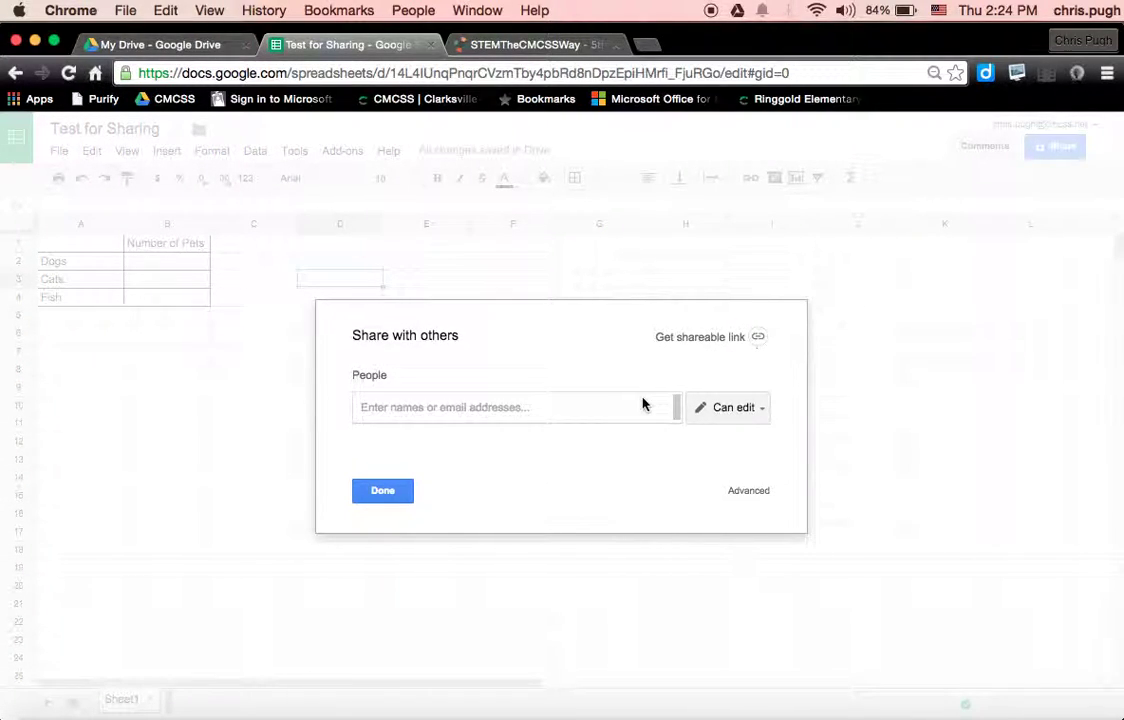
click(702, 340)
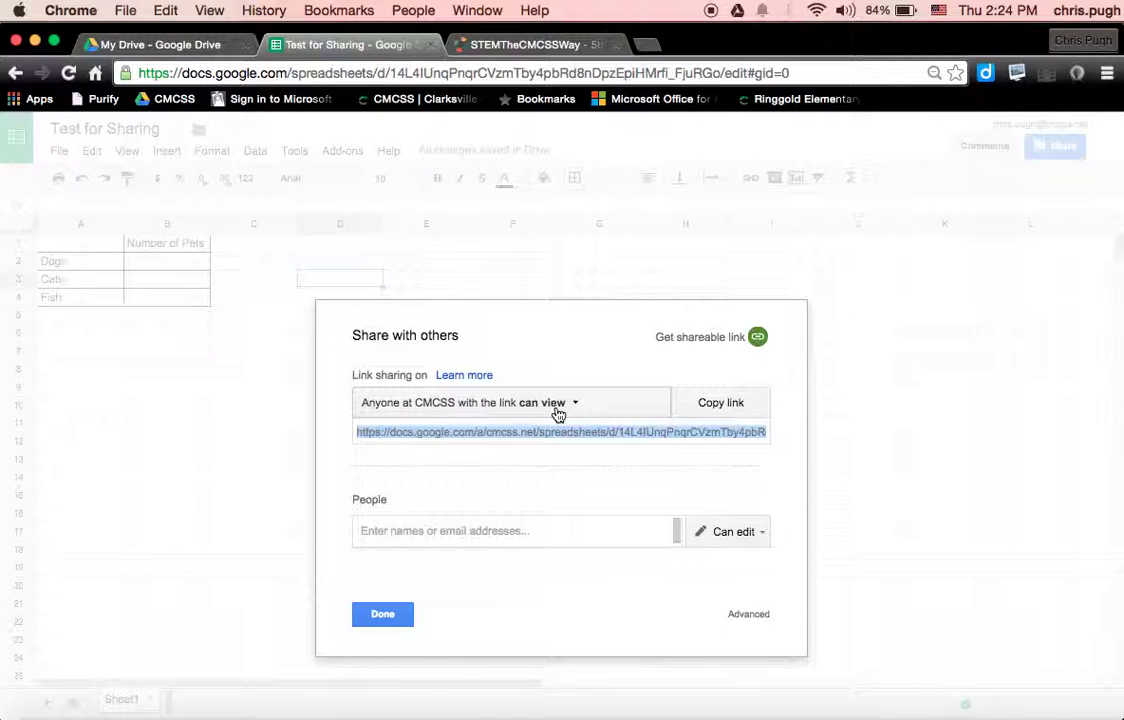
- Change the link access to 'anyone at CMCSS with the link can edit'
click(558, 408)
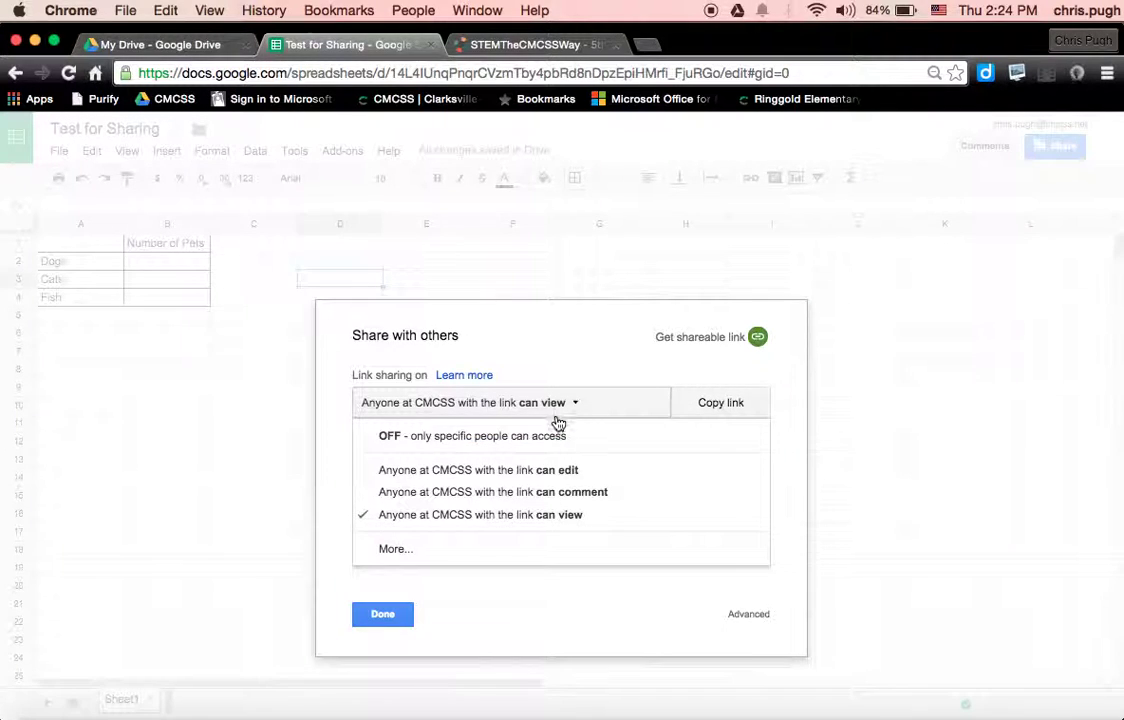
click(544, 474)
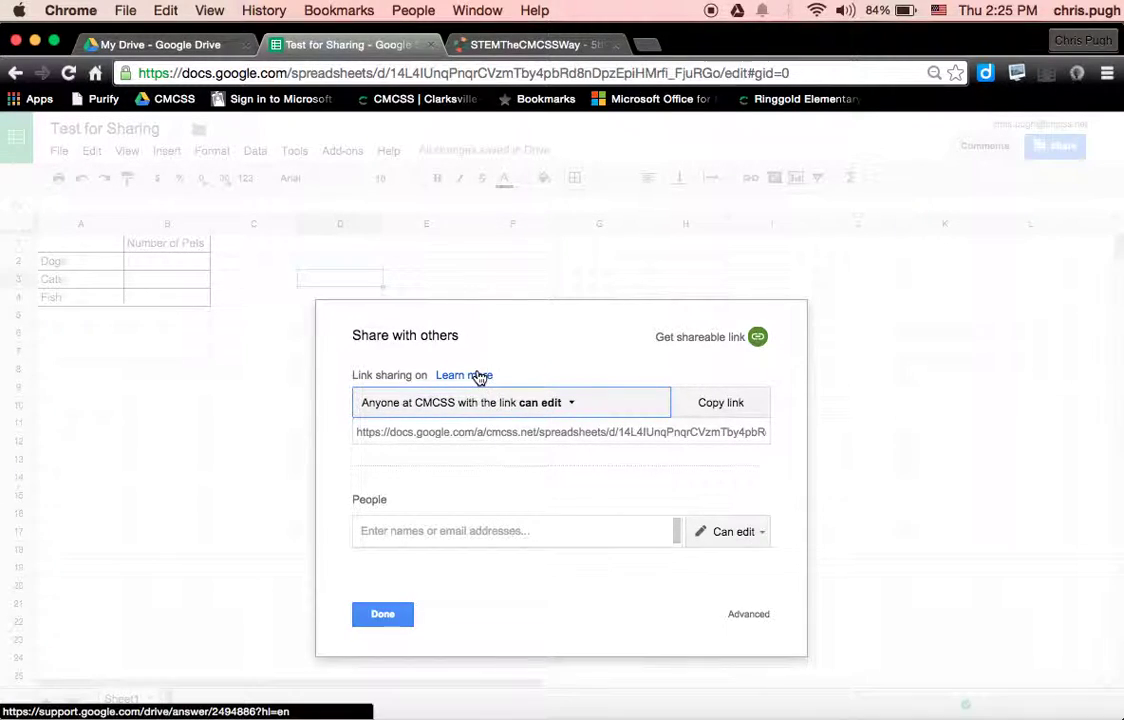
click(483, 402)
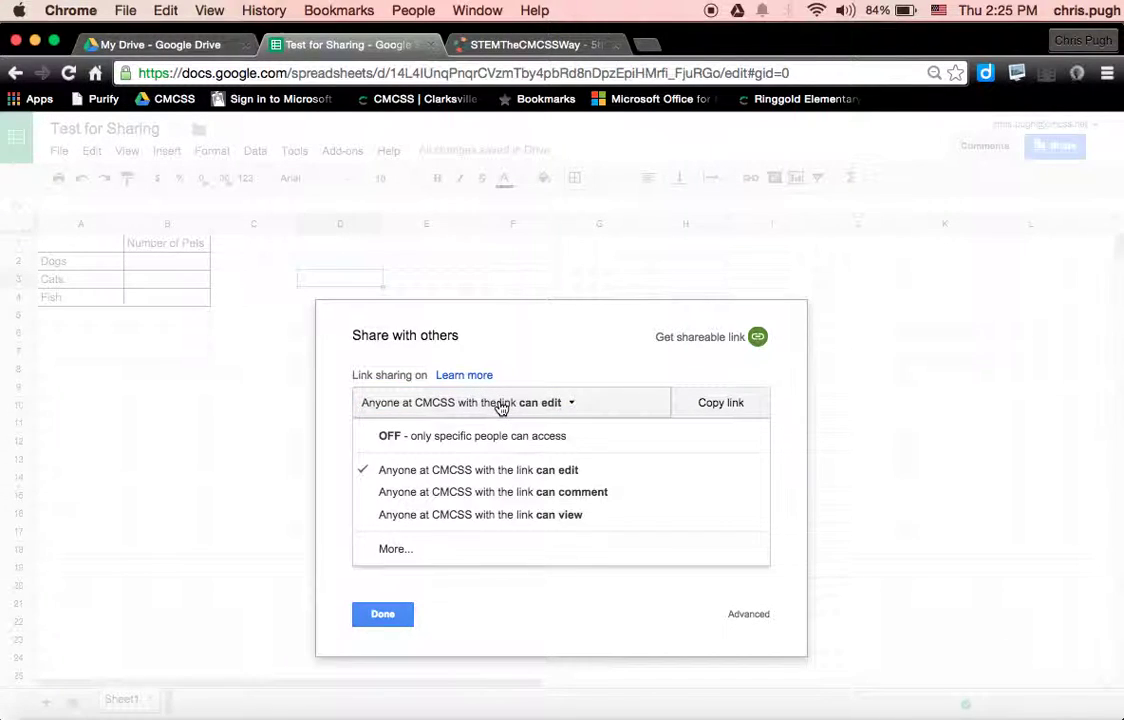
- In the more sharing options, set 'On - Anyone with the link' with Can edit access
click(414, 556)
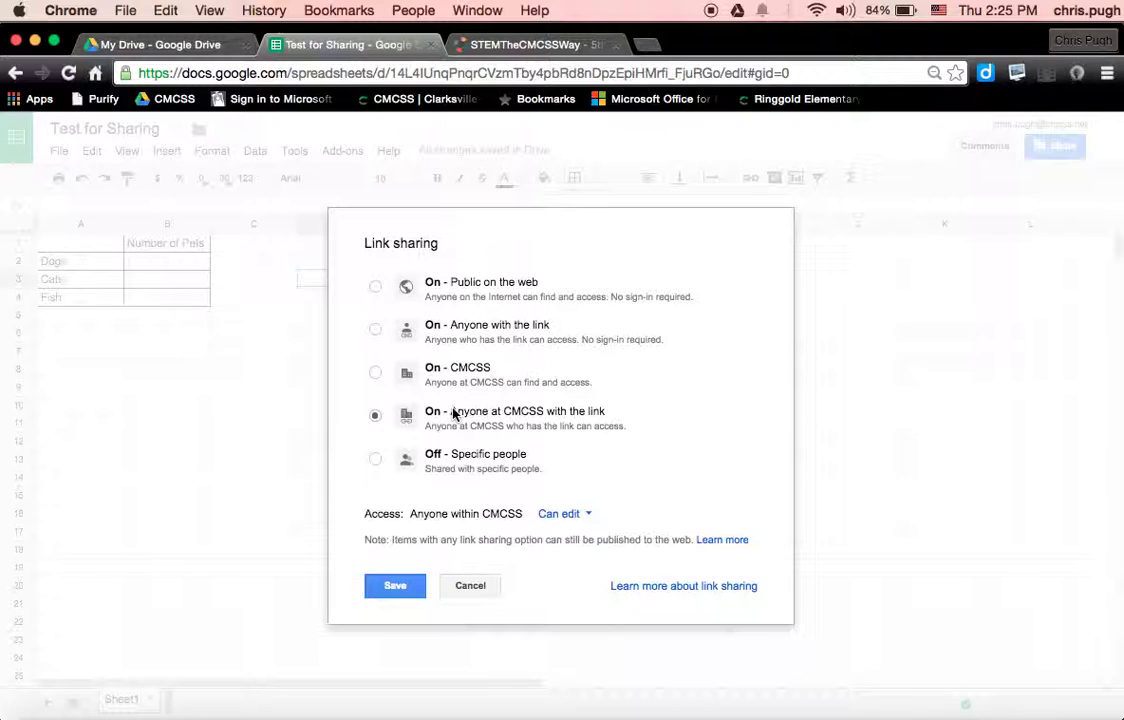
click(375, 332)
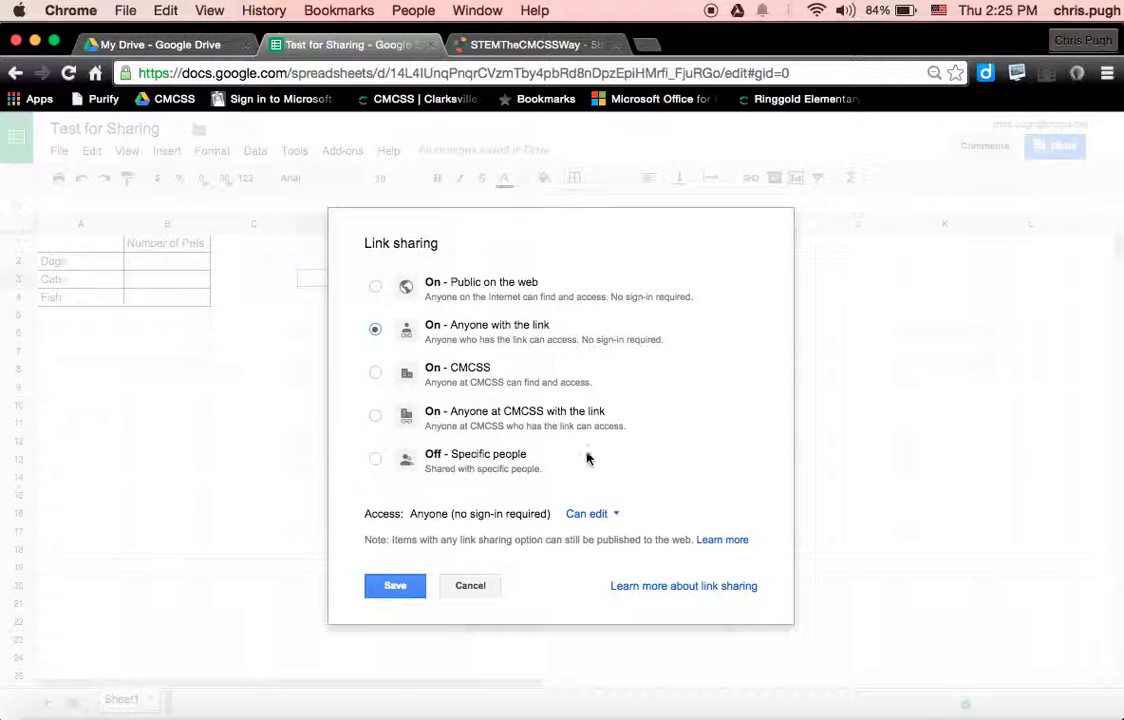
click(601, 518)
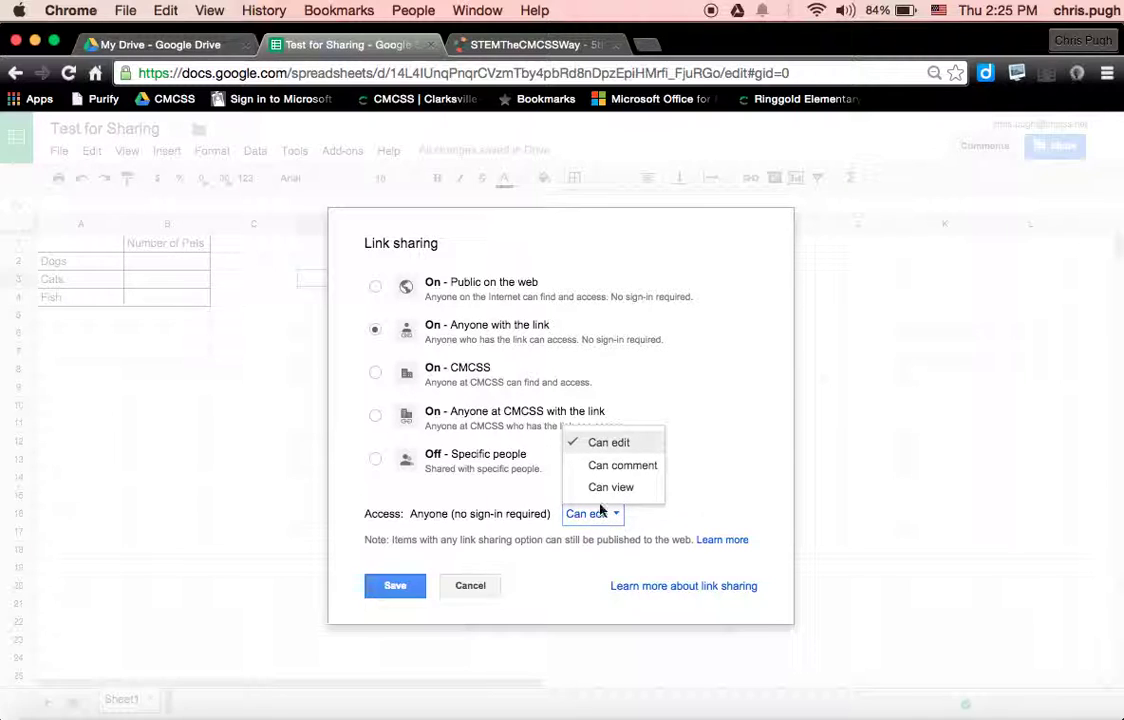
click(620, 445)
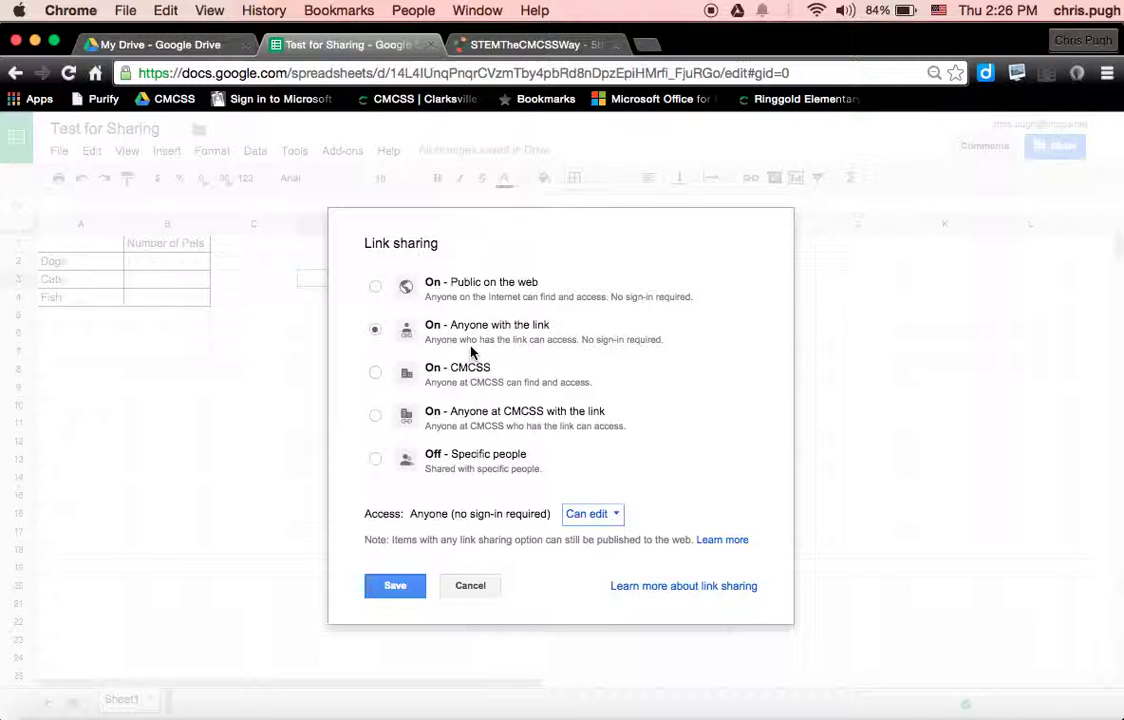
- Save the link-sharing setting, copy the shareable URL and close the sharing window
click(408, 592)
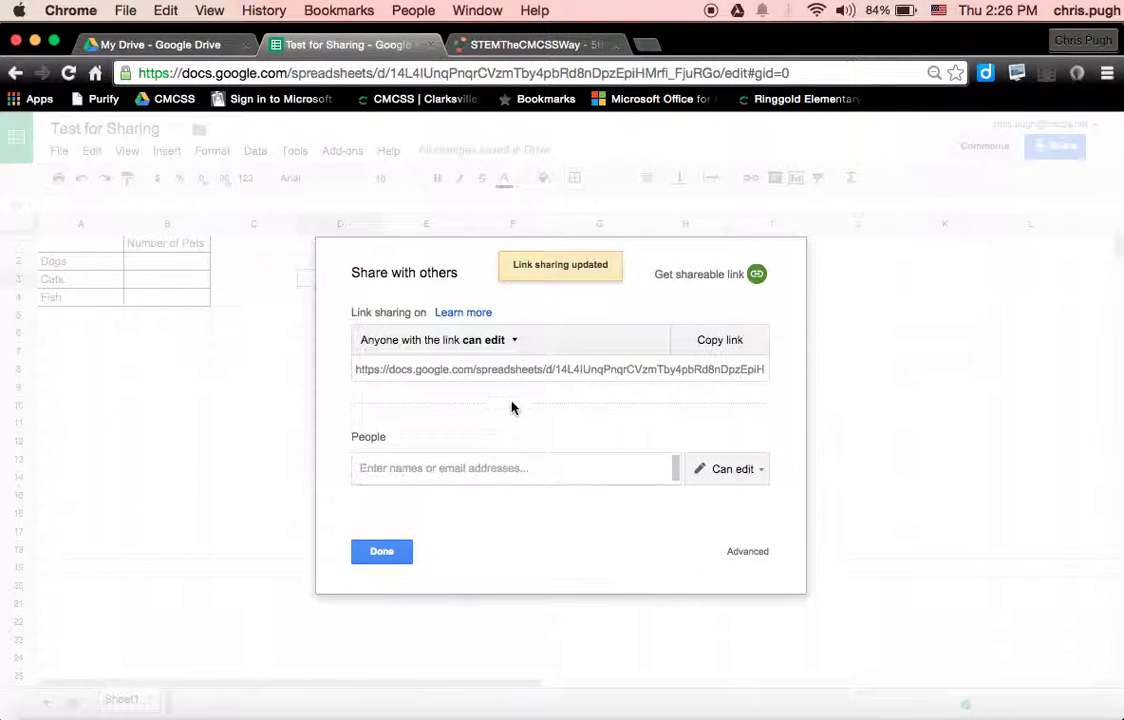
click(519, 370)
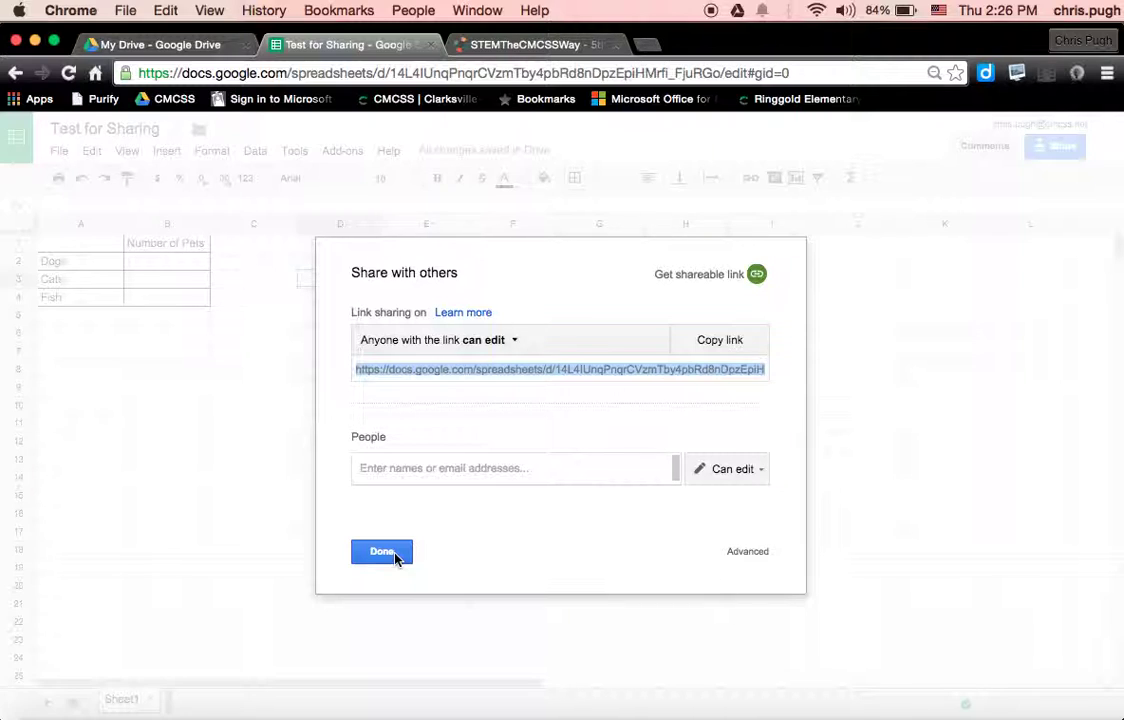
click(393, 554)
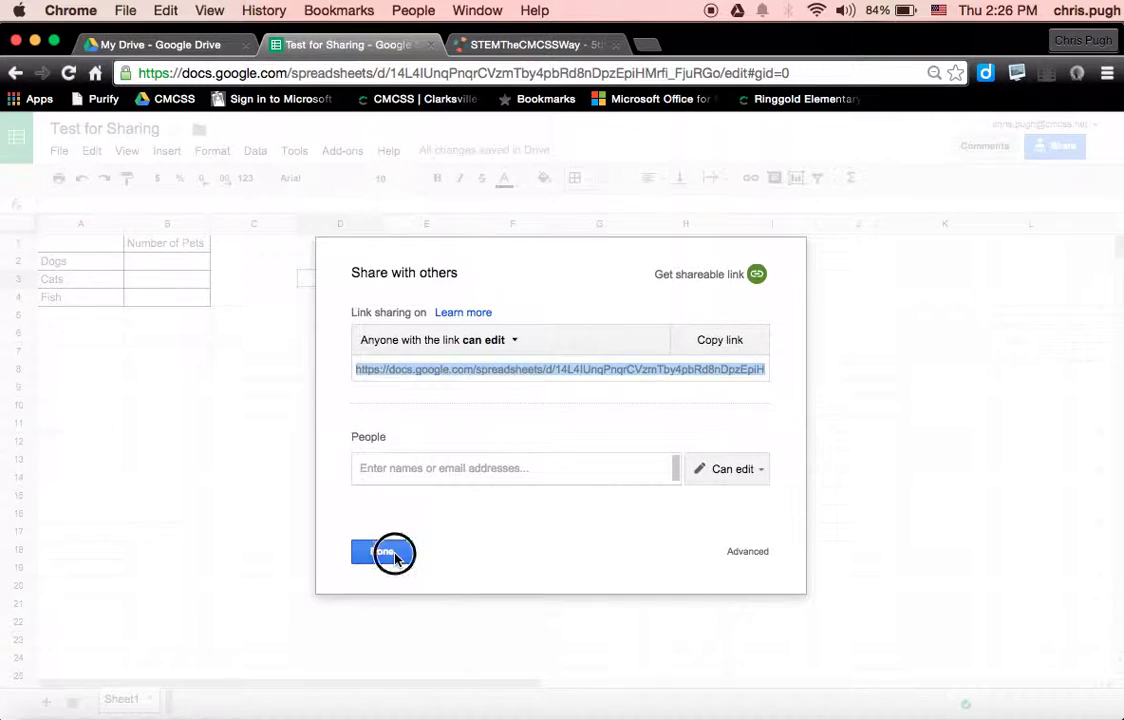
- Go to tinyurl.com in a new browser tab
click(646, 44)
text(tiny)
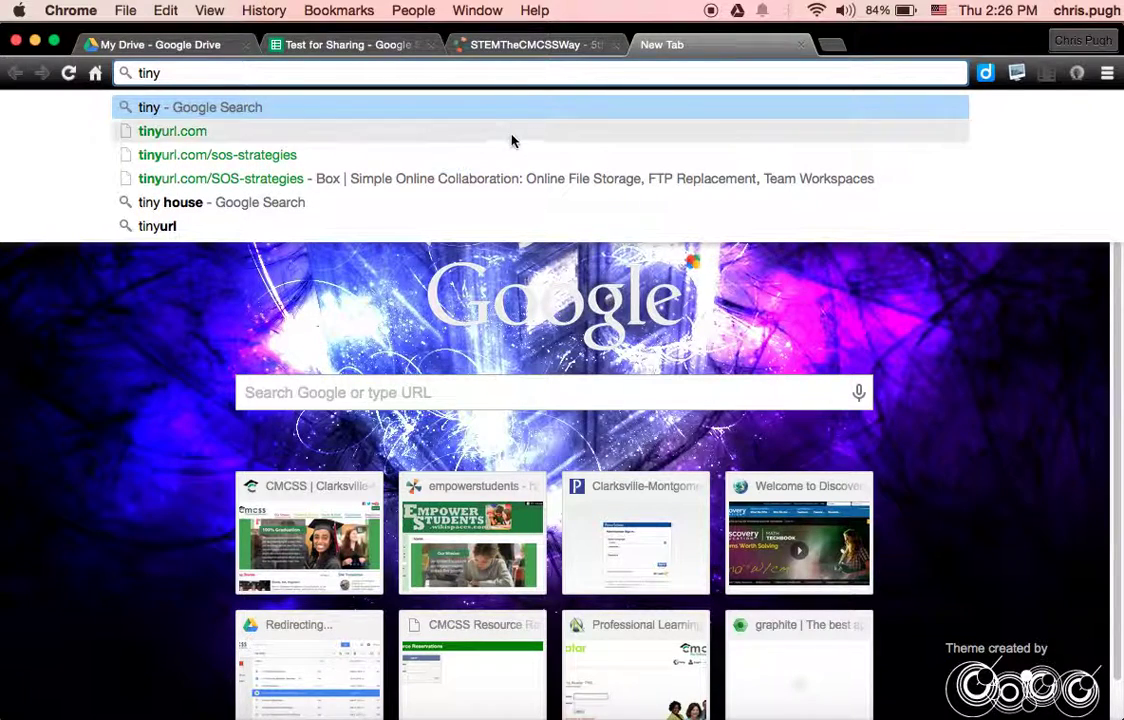
click(514, 135)
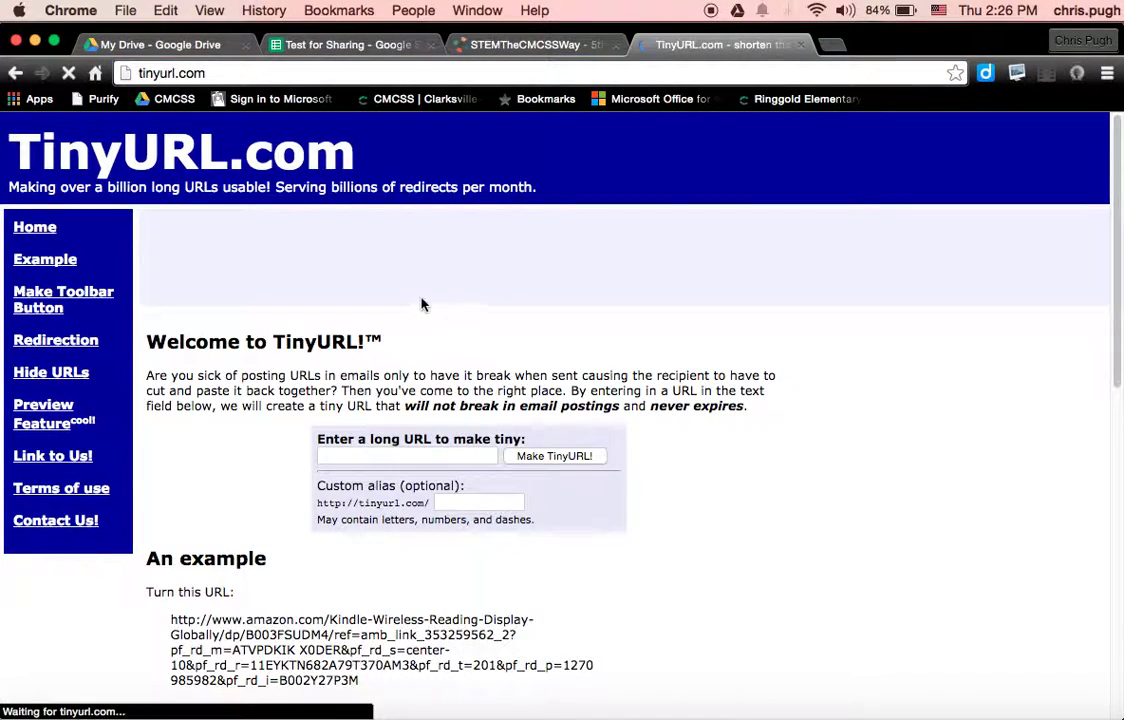
- Paste the spreadsheet link, set the alias 'SpreadsheetForPets' and create the short URL
click(380, 456)
key(super+v)
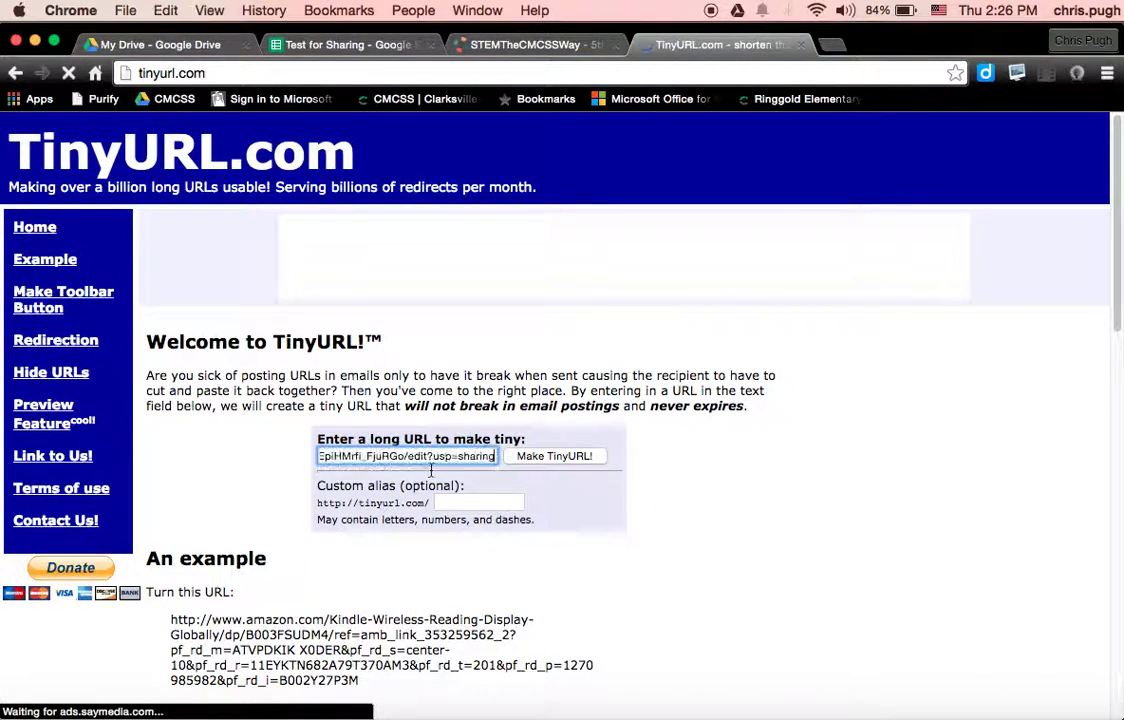
click(457, 505)
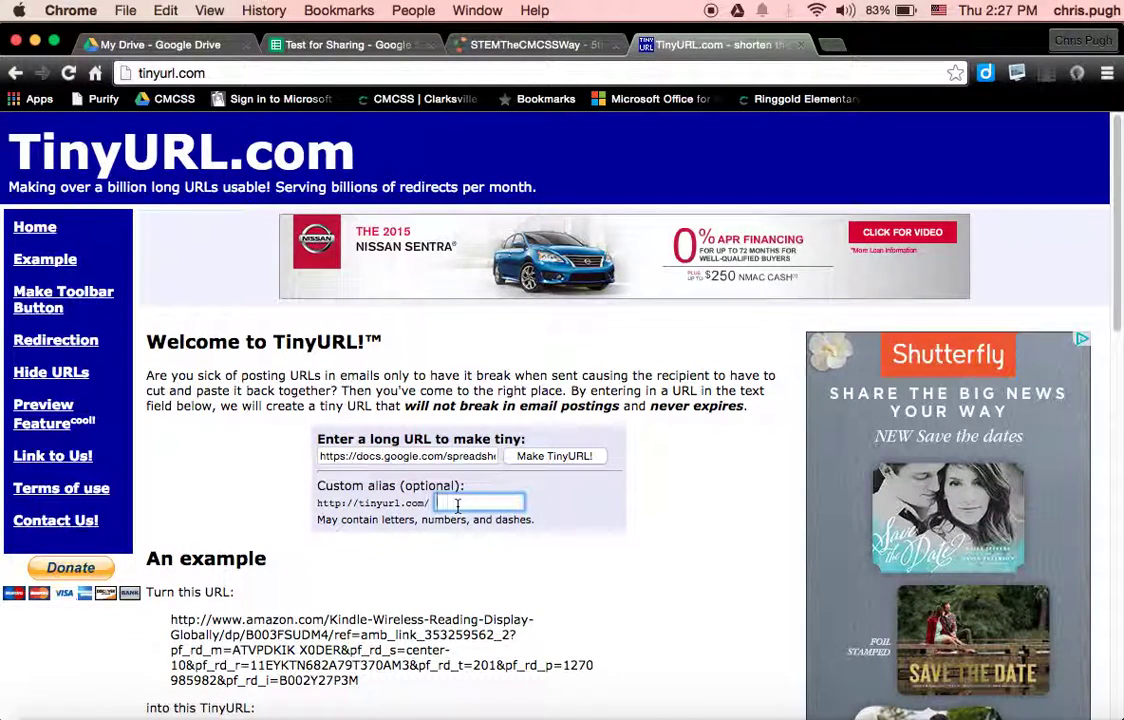
text(Spreadshe)
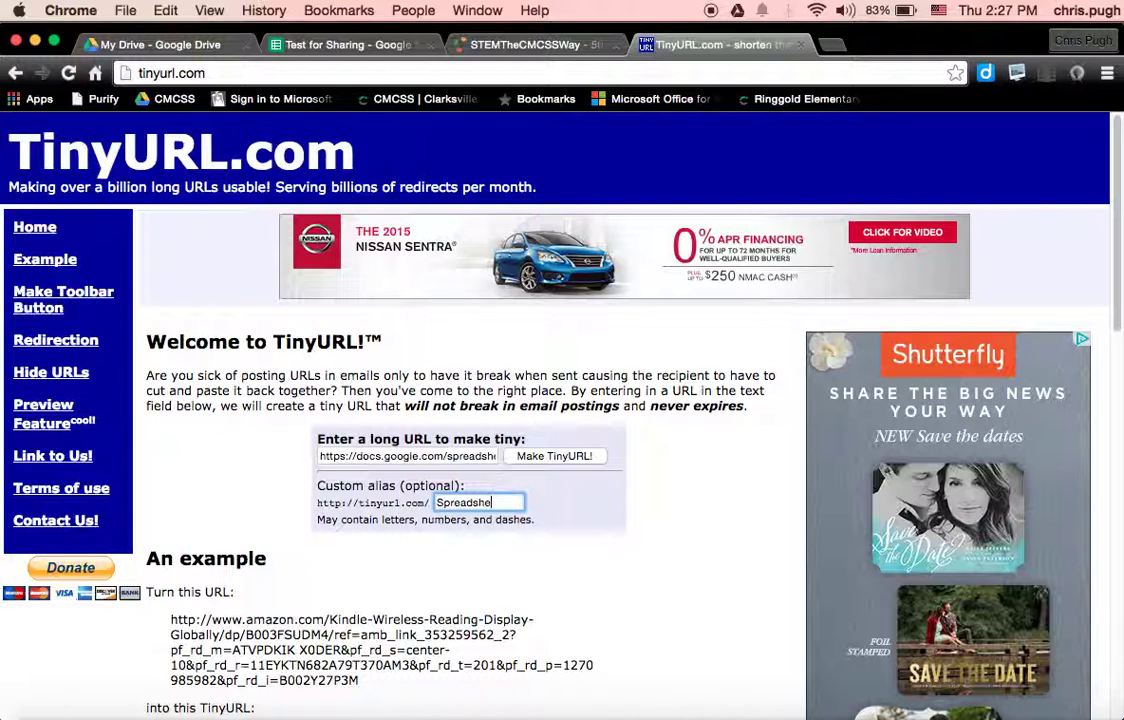
text(etForPets)
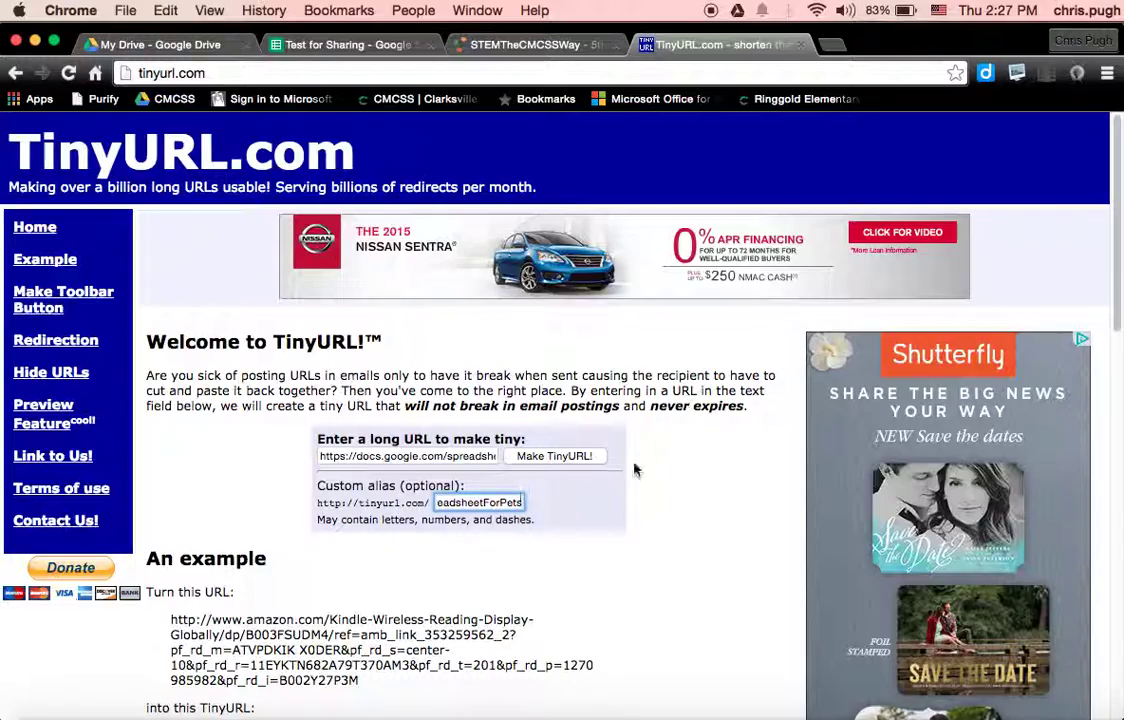
scroll(625, 494, down, 7)
scroll(622, 541, down, 14)
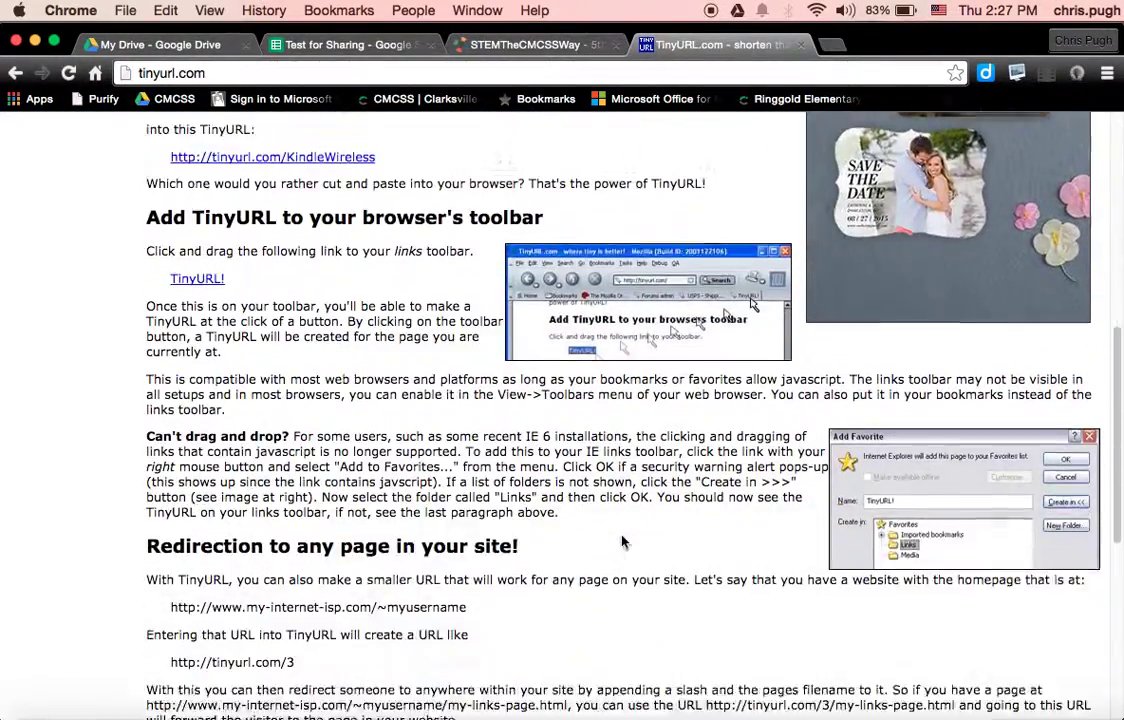
scroll(622, 541, up, 16)
scroll(622, 541, up, 5)
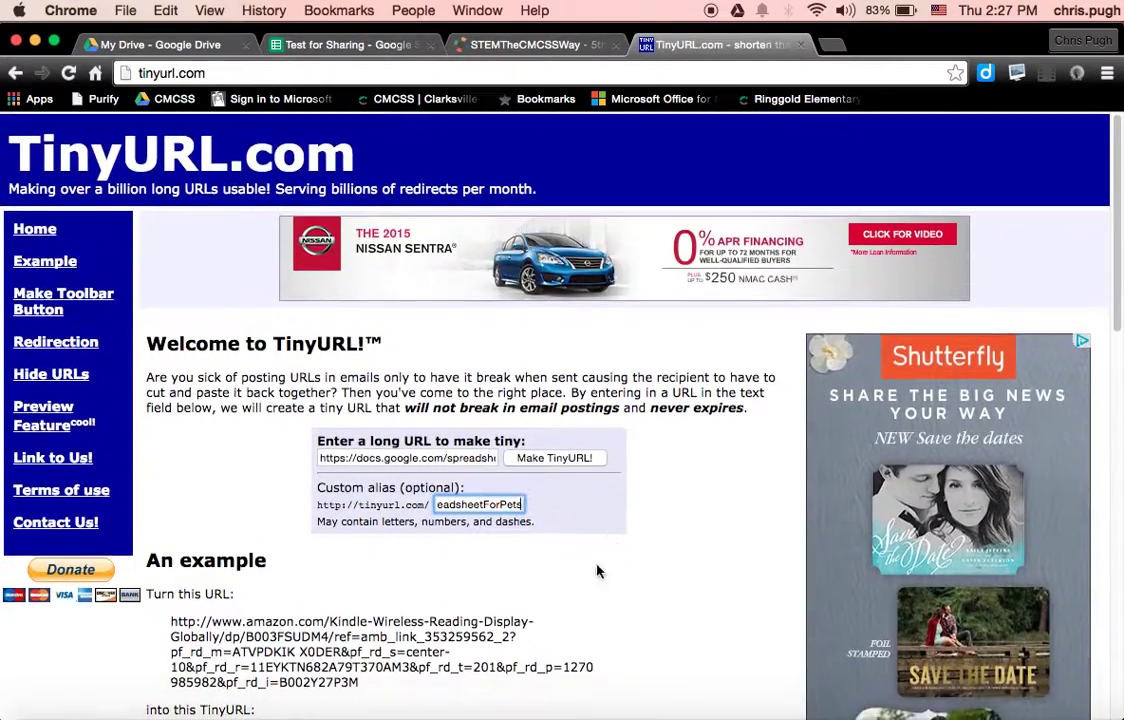
click(554, 456)
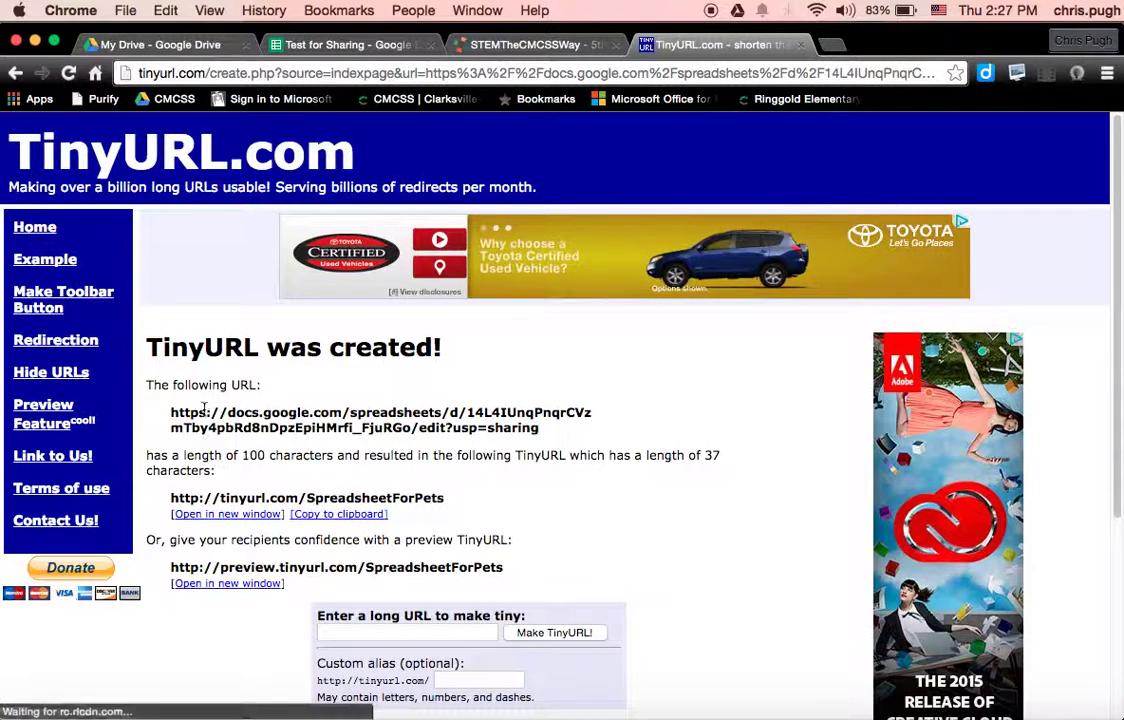
- Load bit.ly in the current tab
click(478, 74)
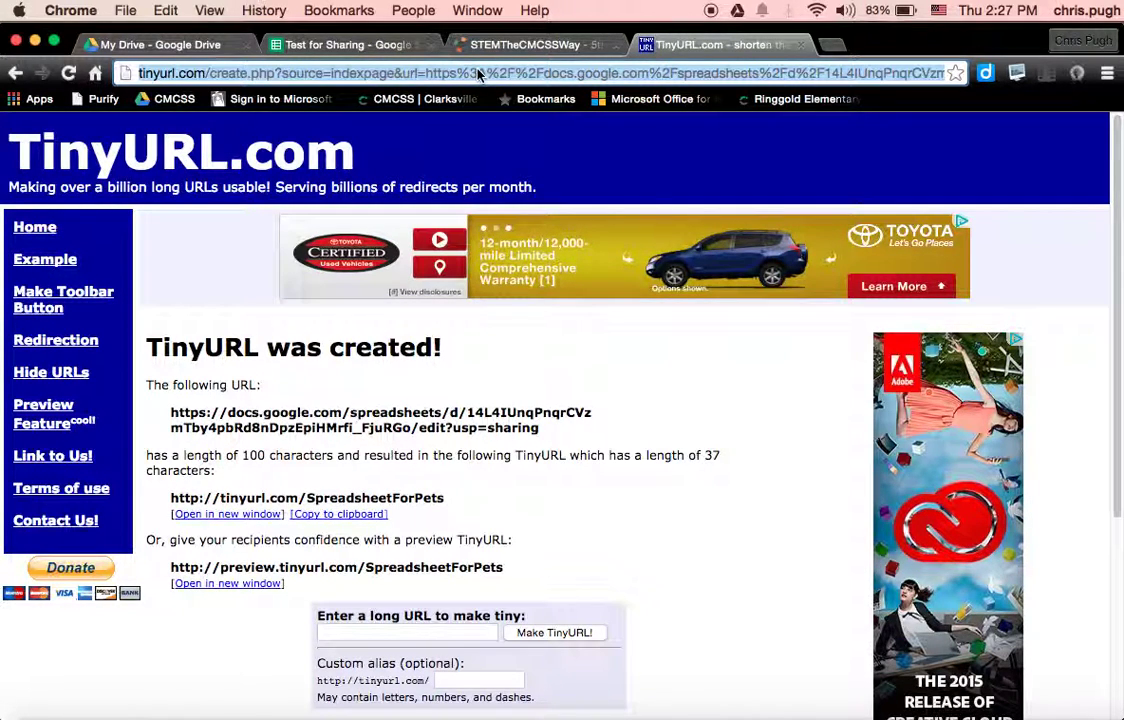
text(bit.ly)
key(Return)
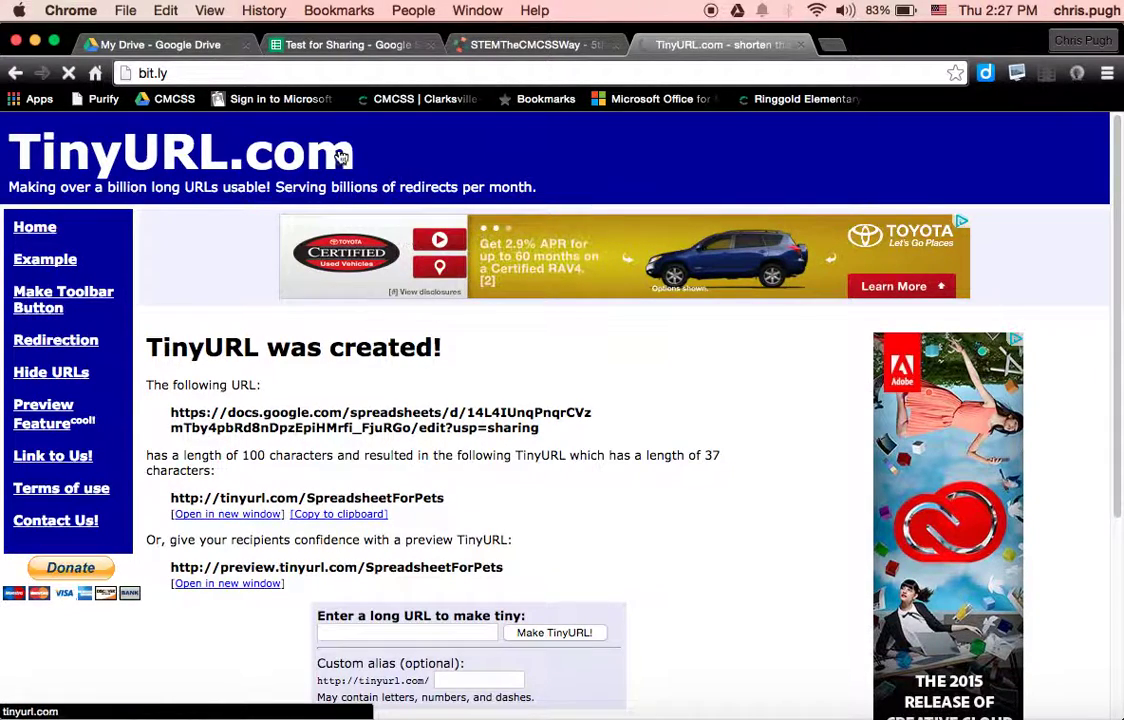
- Switch back to the Test for Sharing spreadsheet tab
click(285, 75)
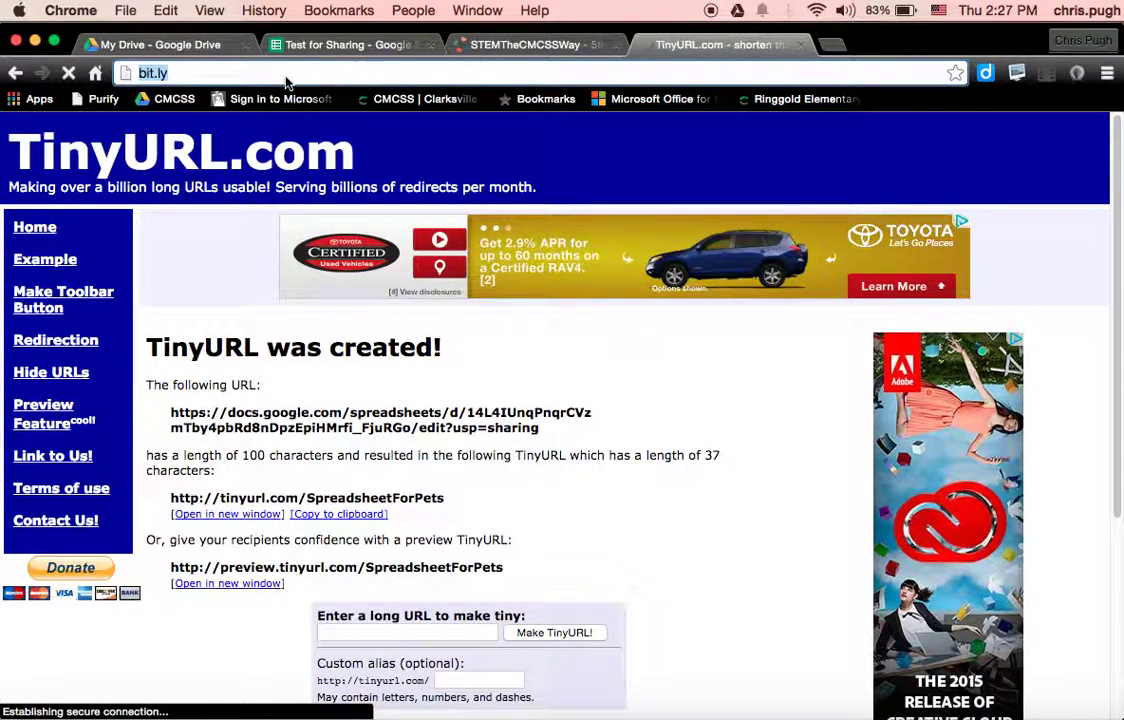
click(285, 78)
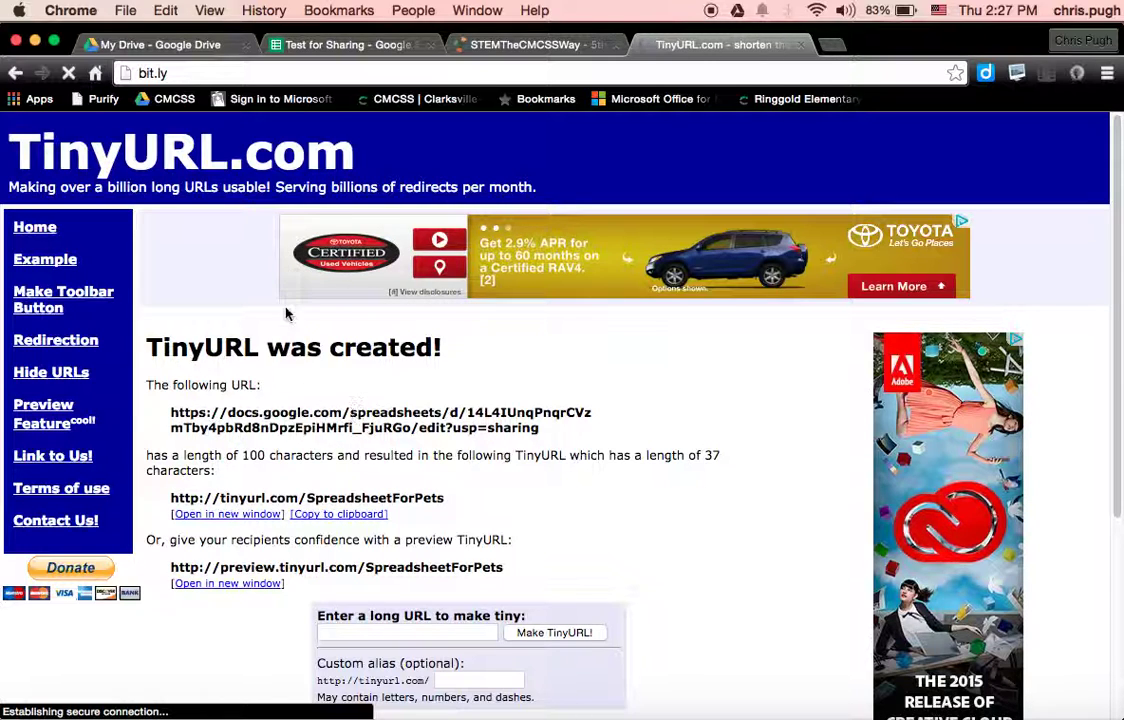
click(388, 47)
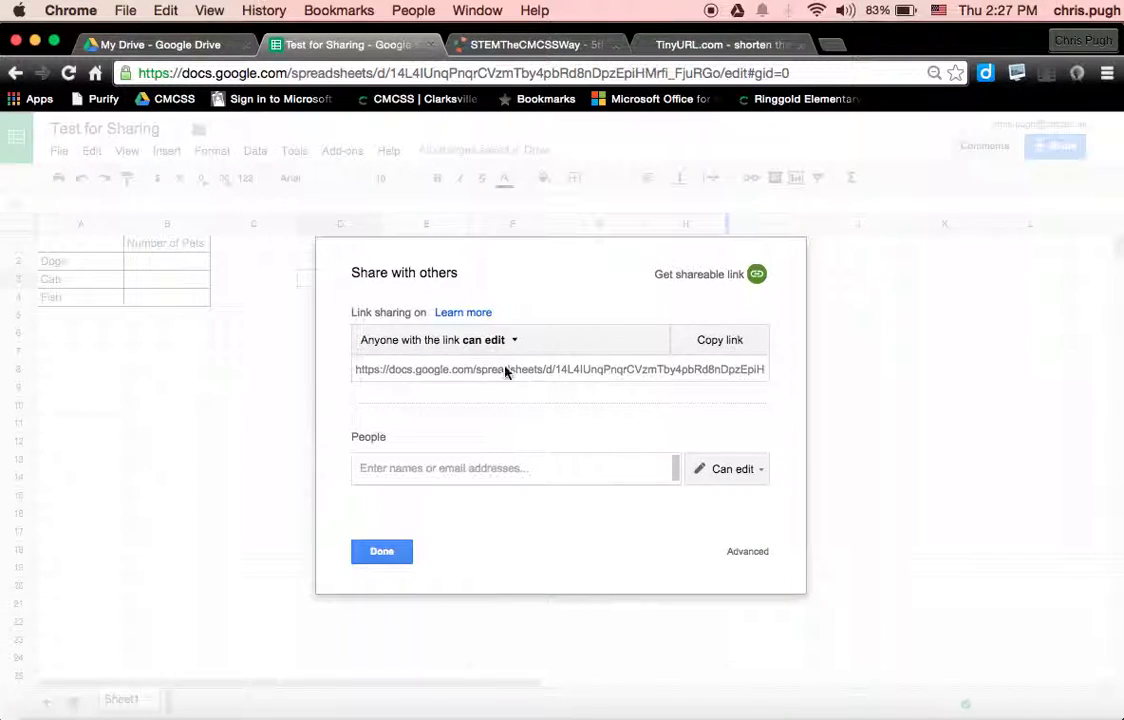
- Confirm 'Anyone with the link can edit' is set, then close the sharing window
click(492, 342)
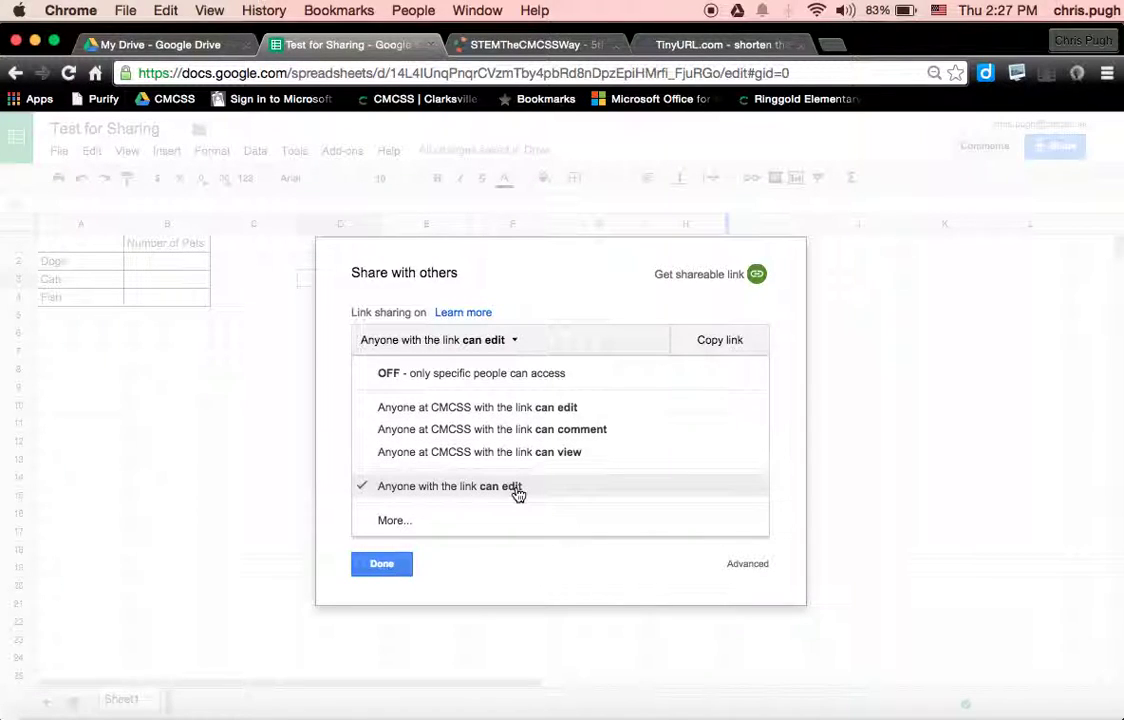
click(401, 567)
click(396, 557)
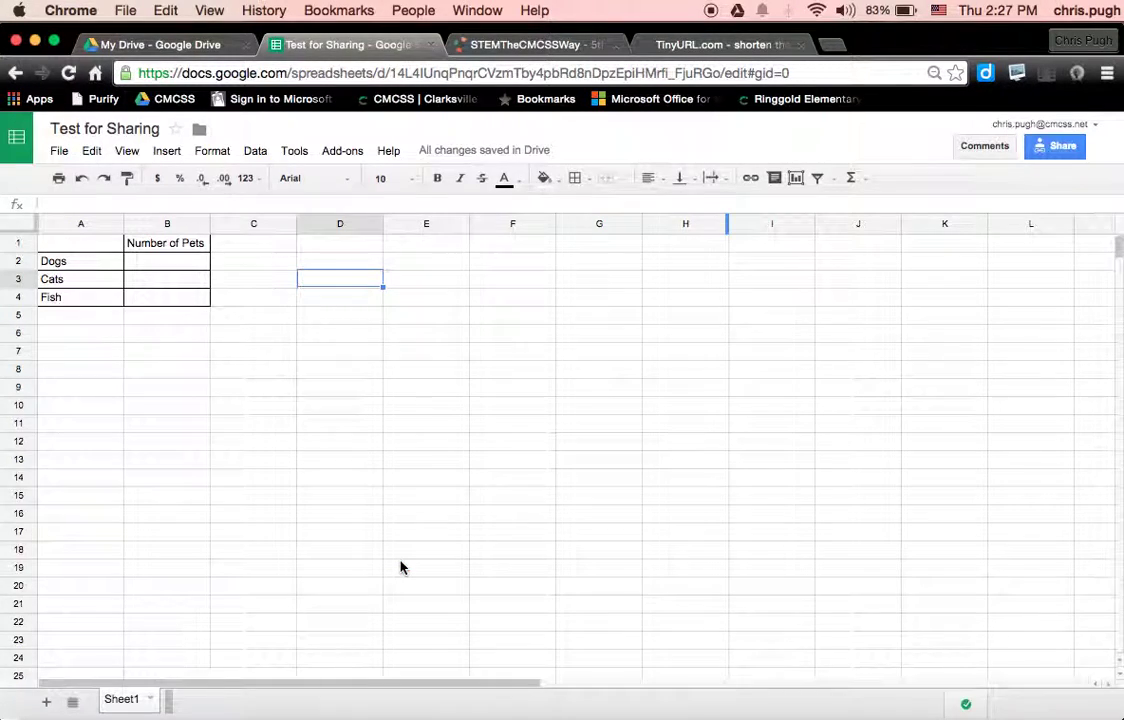